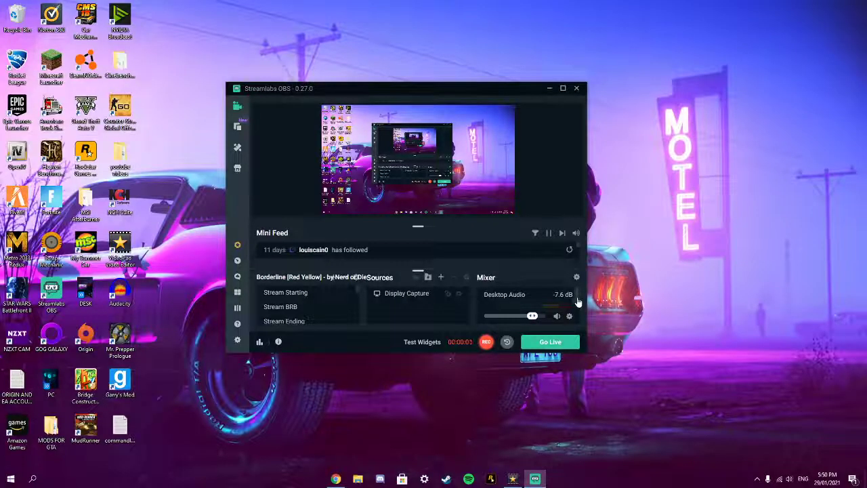
{"action": "scroll", "coordinate": [578, 301], "scroll_direction": "down", "scroll_amount": 2}
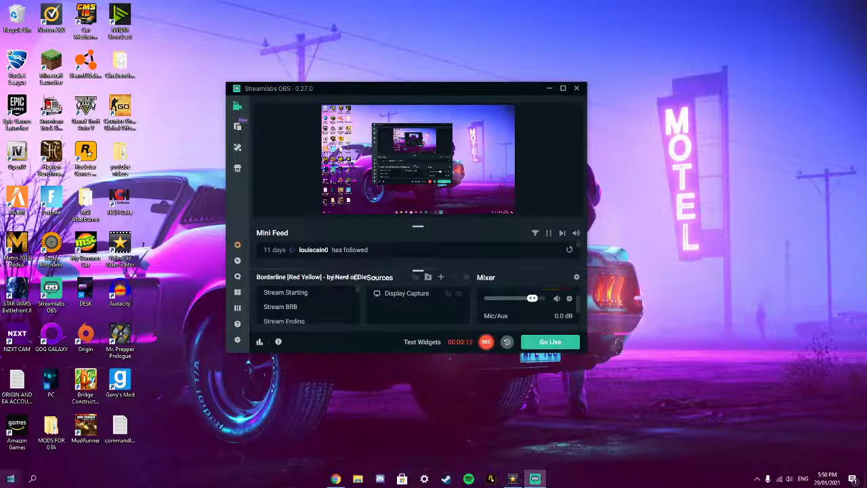
{"action": "right_click", "coordinate": [10, 478]}
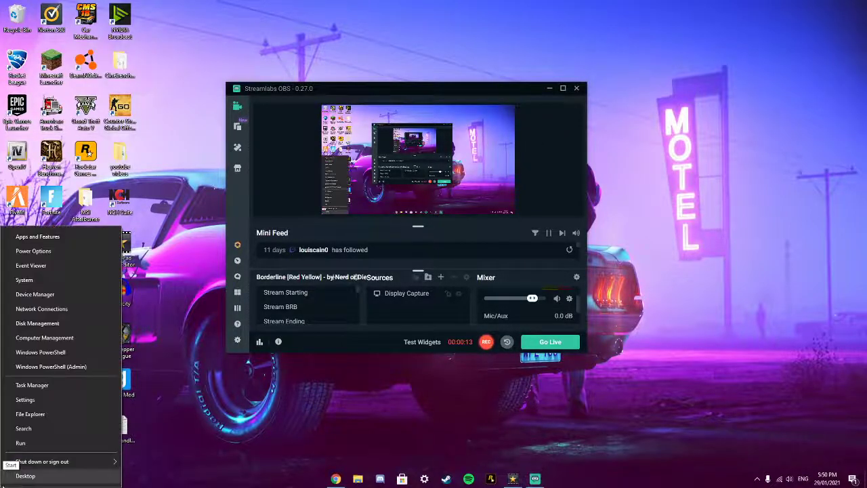
{"action": "key", "text": "Escape"}
- Create a desktop folder named MSC SAVE GAME and place it in the desktop's upper-right corner
{"action": "right_click", "coordinate": [759, 161]}
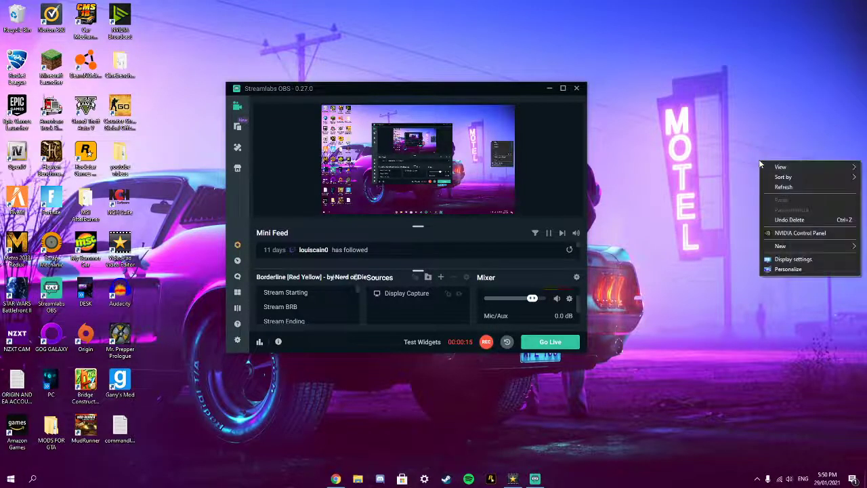
{"action": "mouse_move", "coordinate": [802, 246]}
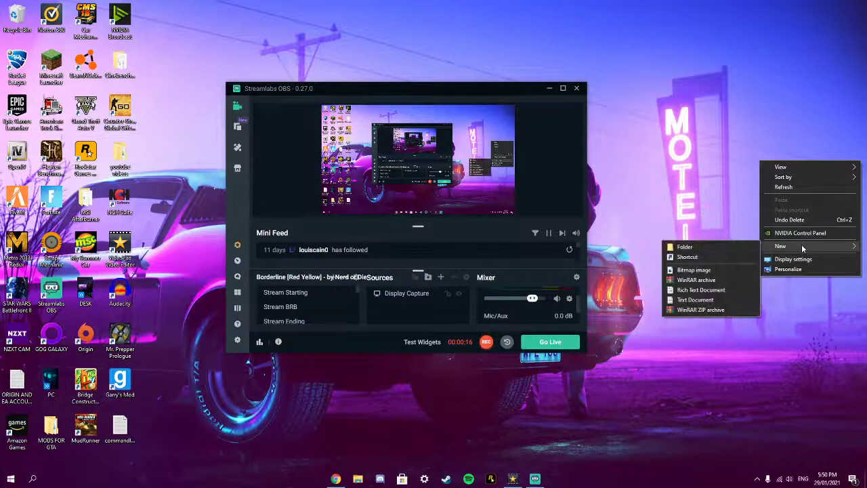
{"action": "left_click", "coordinate": [724, 248]}
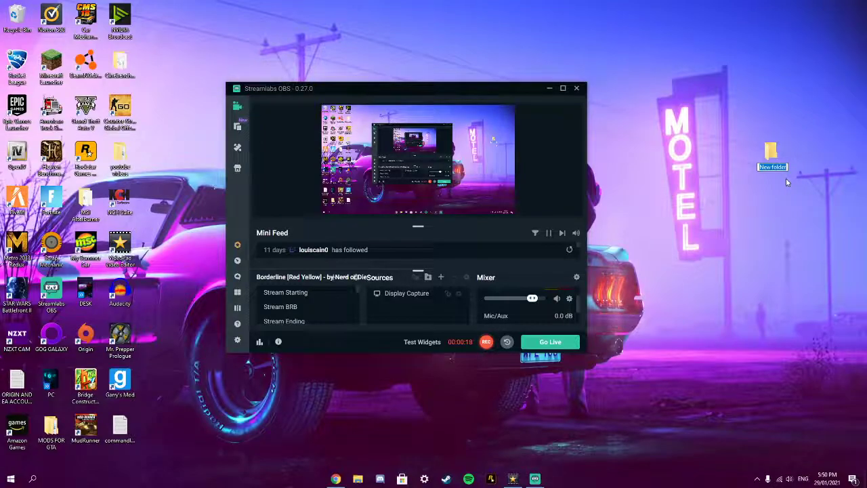
{"action": "type", "text": "MSCC"}
{"action": "type", "text": "SAVE GAME"}
{"action": "key", "text": "Return"}
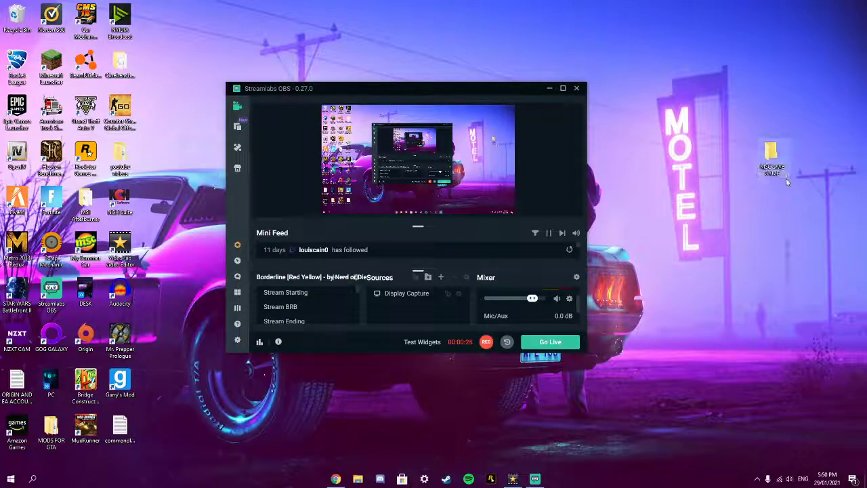
{"action": "left_click_drag", "start_coordinate": [788, 181], "coordinate": [842, 24]}
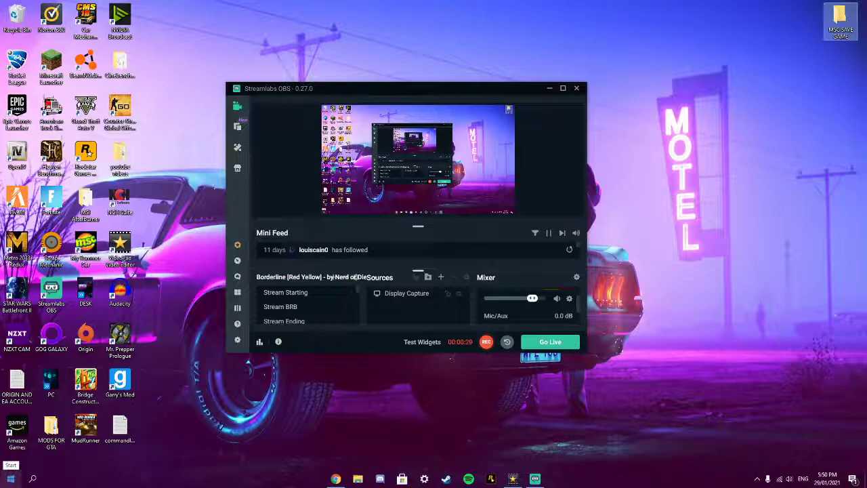
- Open %appdata% through Run and navigate from AppData to LocalLow, Amistech, My Summer Car
{"action": "right_click", "coordinate": [11, 478]}
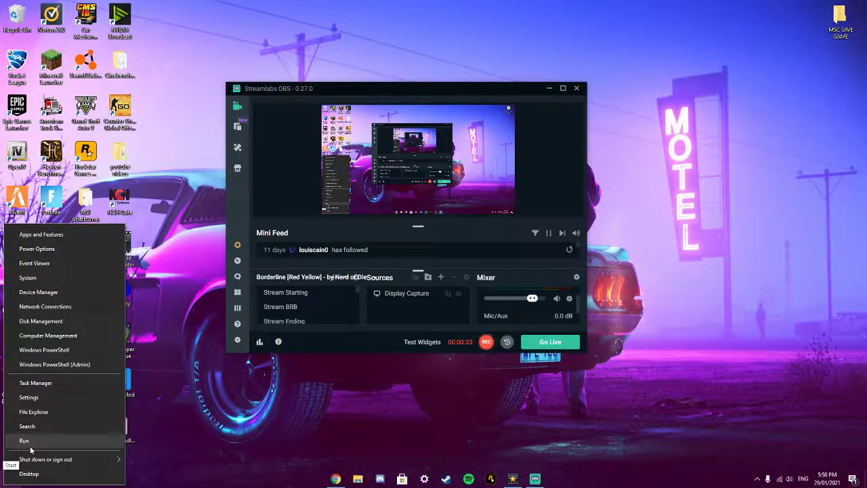
{"action": "left_click", "coordinate": [30, 447]}
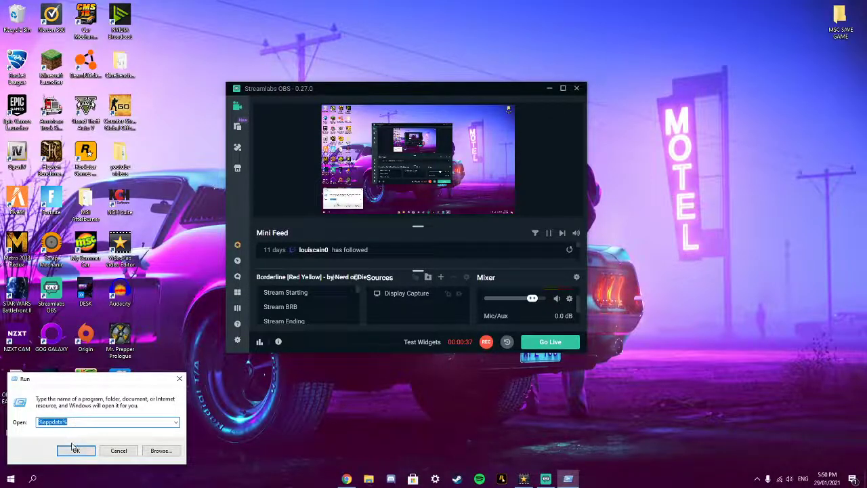
{"action": "left_click", "coordinate": [76, 450]}
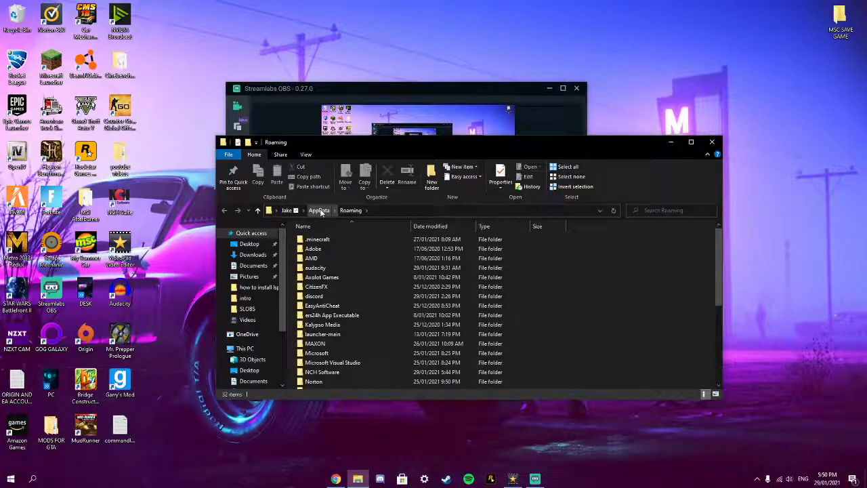
{"action": "left_click", "coordinate": [320, 210]}
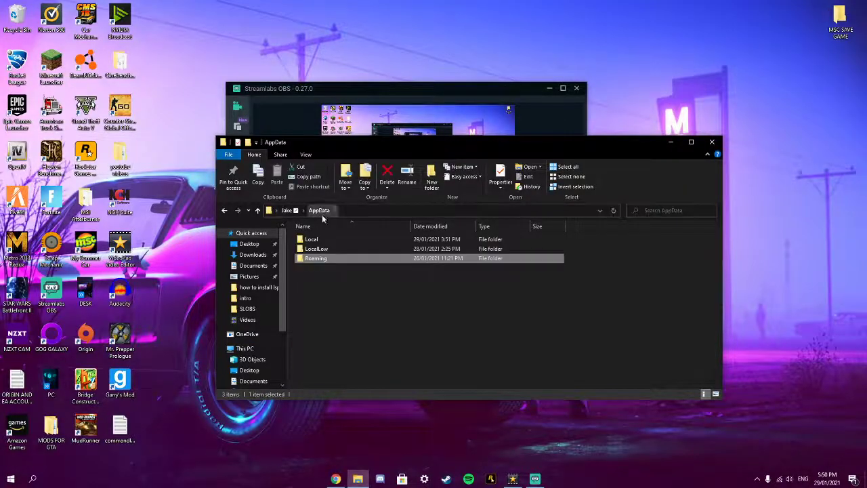
{"action": "double_click", "coordinate": [340, 250]}
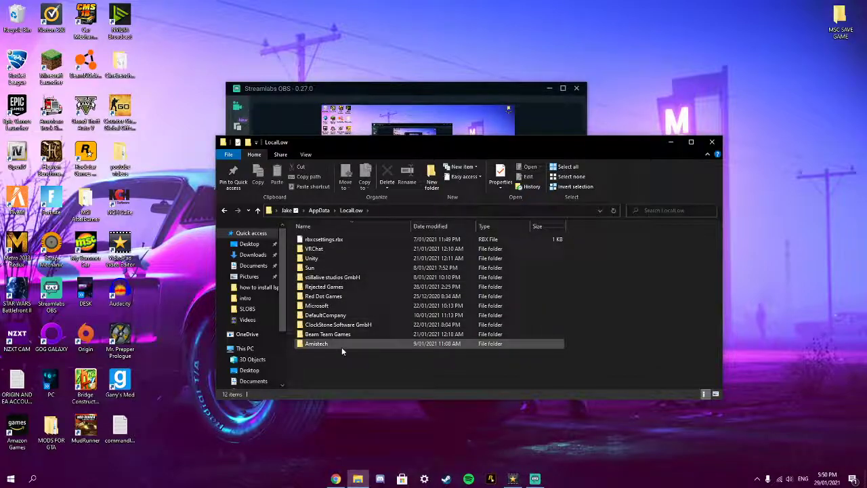
{"action": "double_click", "coordinate": [341, 345]}
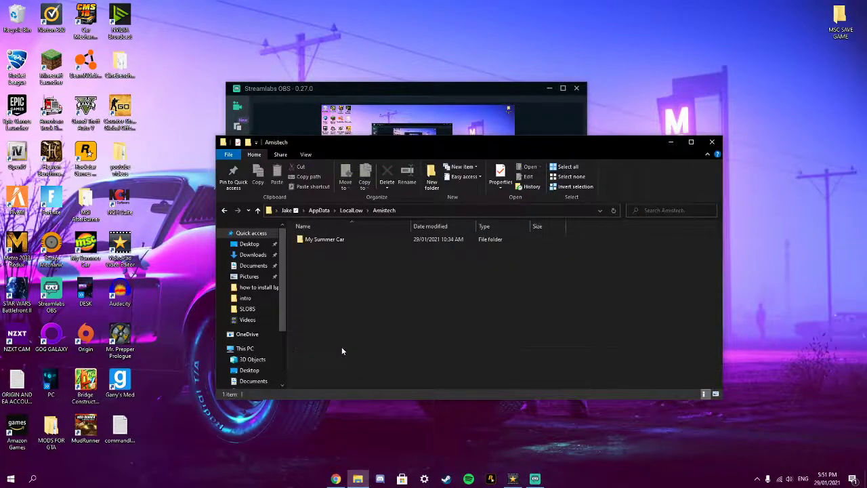
{"action": "double_click", "coordinate": [358, 239]}
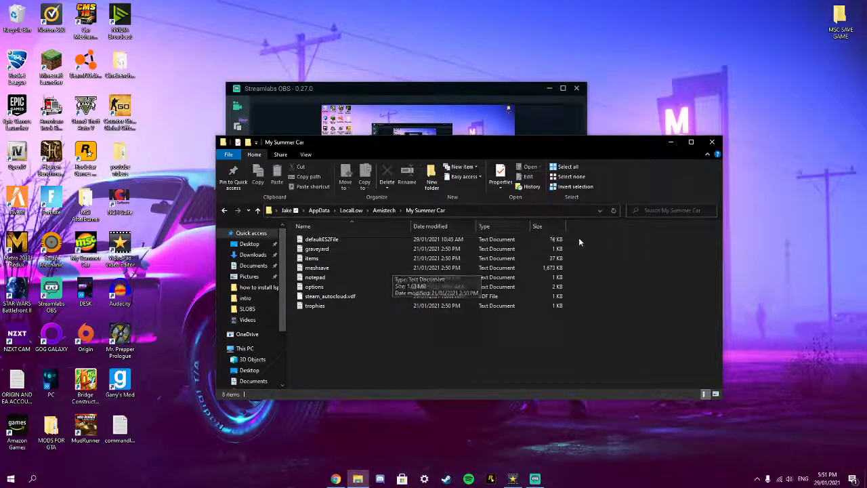
- Copy the six files from defaultES2File through options into the MSC SAVE GAME folder and close that folder
{"action": "left_click_drag", "start_coordinate": [573, 240], "coordinate": [557, 288]}
{"action": "right_click", "coordinate": [533, 266]}
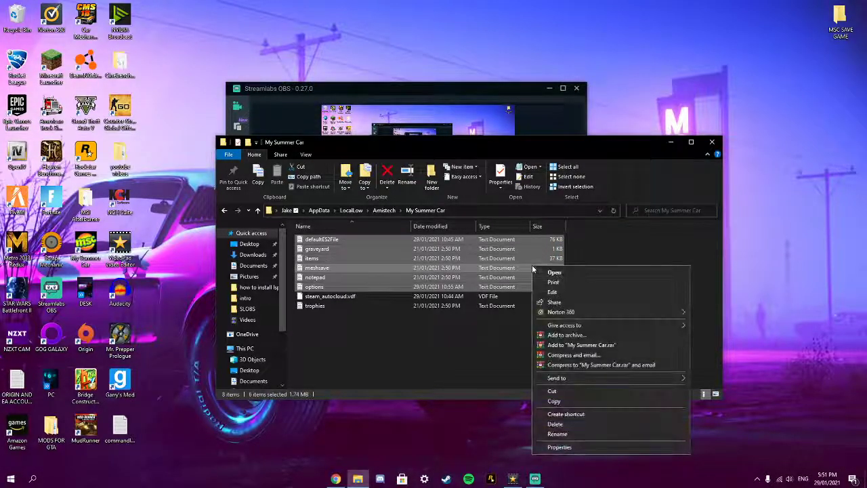
{"action": "left_click", "coordinate": [554, 401]}
{"action": "left_click", "coordinate": [838, 21]}
{"action": "double_click", "coordinate": [838, 20]}
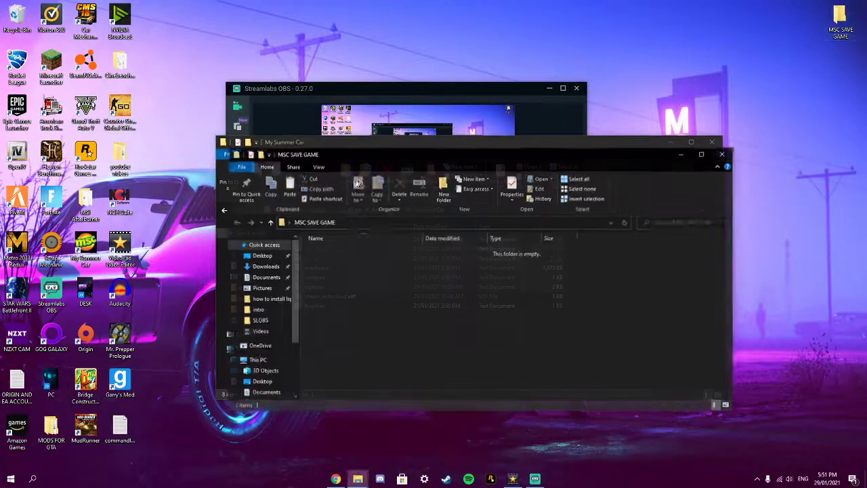
{"action": "right_click", "coordinate": [336, 259]}
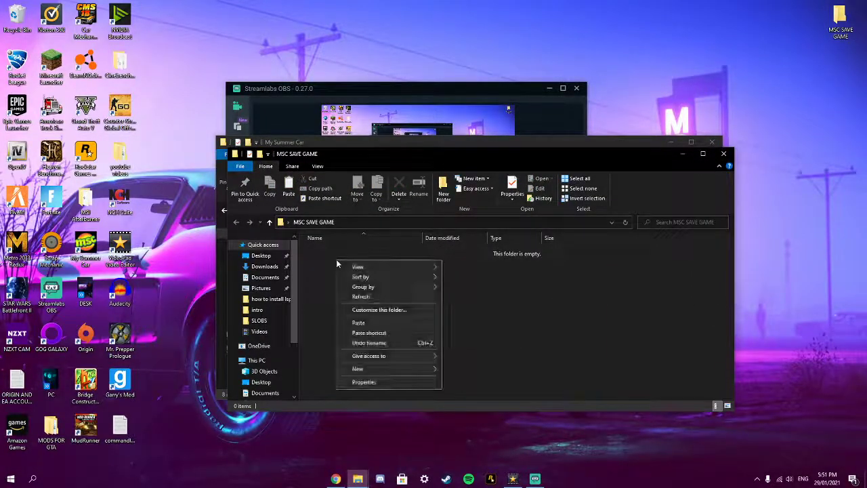
{"action": "left_click", "coordinate": [373, 323]}
{"action": "left_click", "coordinate": [723, 155]}
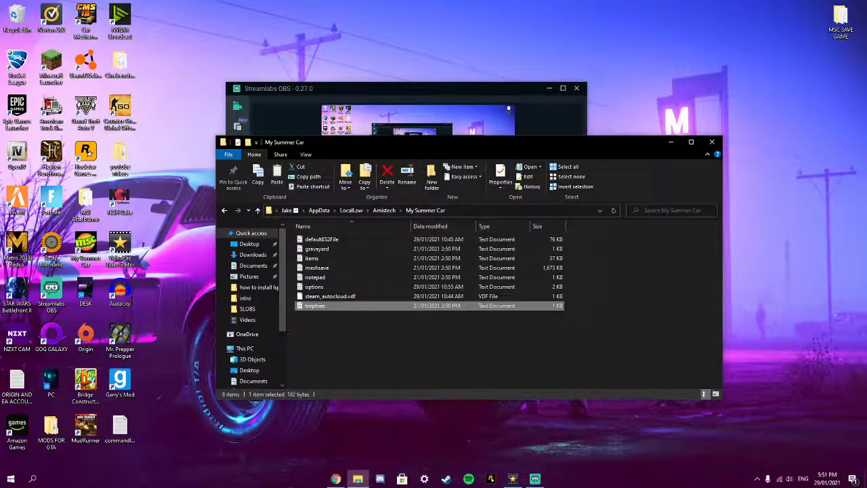
- Copy the trophies file from My Summer Car into the MSC SAVE GAME folder and close both folder windows
{"action": "double_click", "coordinate": [840, 20]}
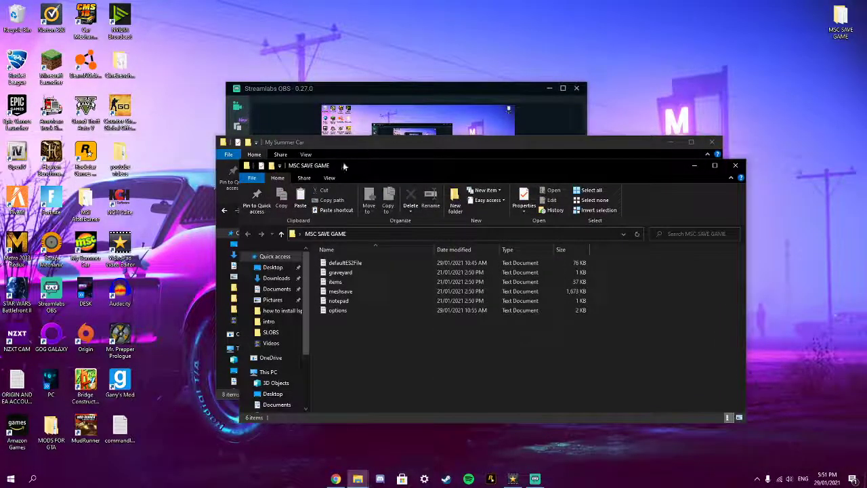
{"action": "left_click_drag", "start_coordinate": [373, 143], "coordinate": [595, 164]}
{"action": "left_click_drag", "start_coordinate": [312, 142], "coordinate": [194, 134]}
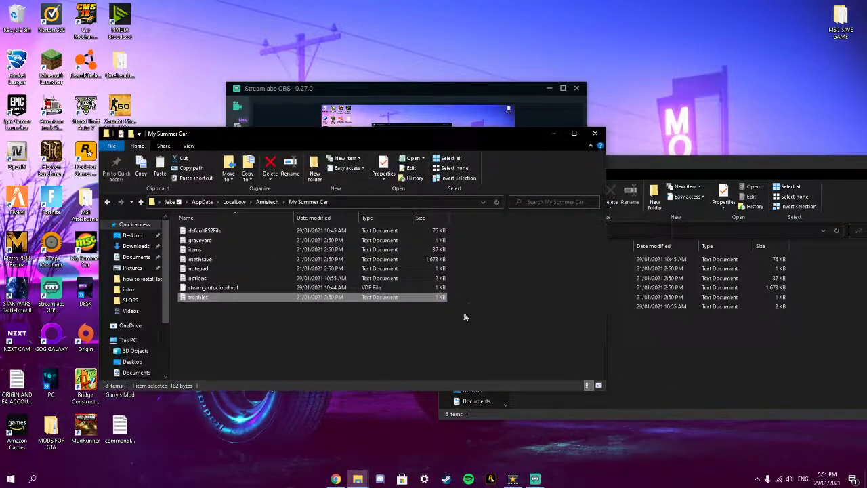
{"action": "right_click", "coordinate": [436, 297]}
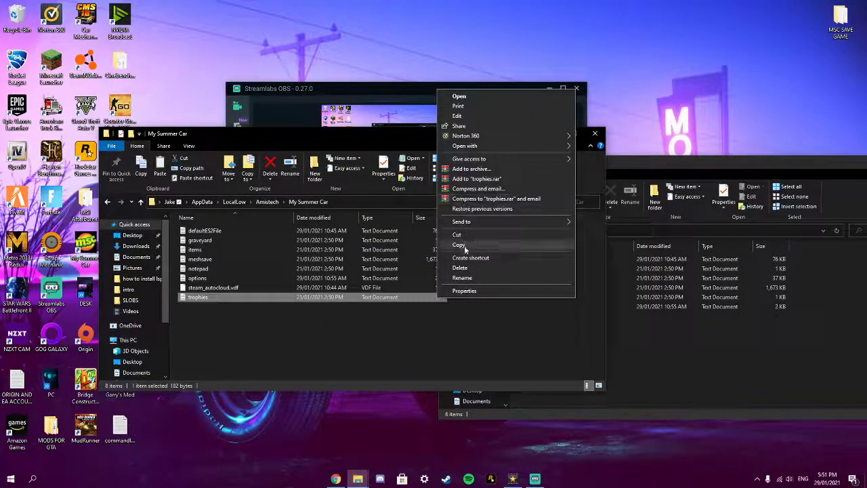
{"action": "left_click", "coordinate": [467, 241]}
{"action": "right_click", "coordinate": [706, 382]}
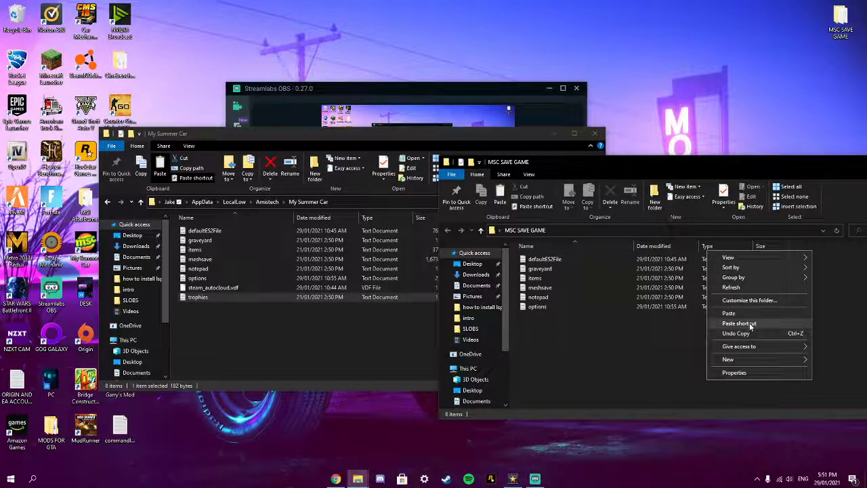
{"action": "left_click", "coordinate": [730, 313]}
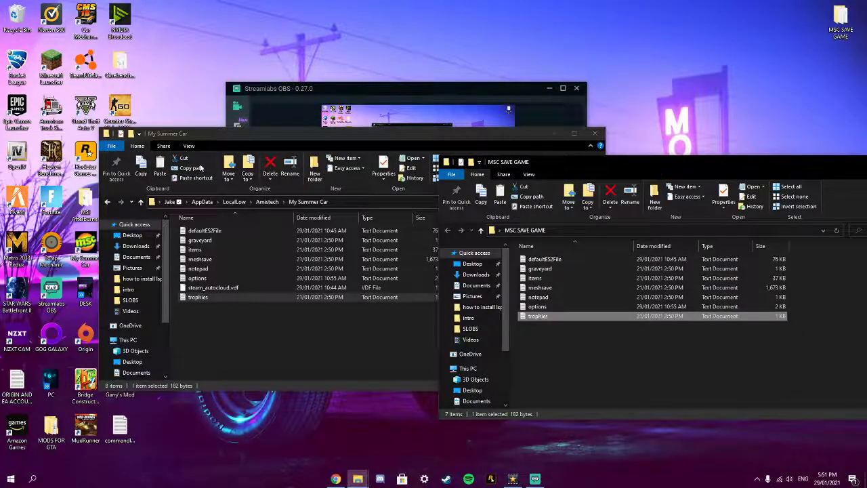
{"action": "left_click_drag", "start_coordinate": [664, 169], "coordinate": [433, 174]}
{"action": "left_click", "coordinate": [705, 167]}
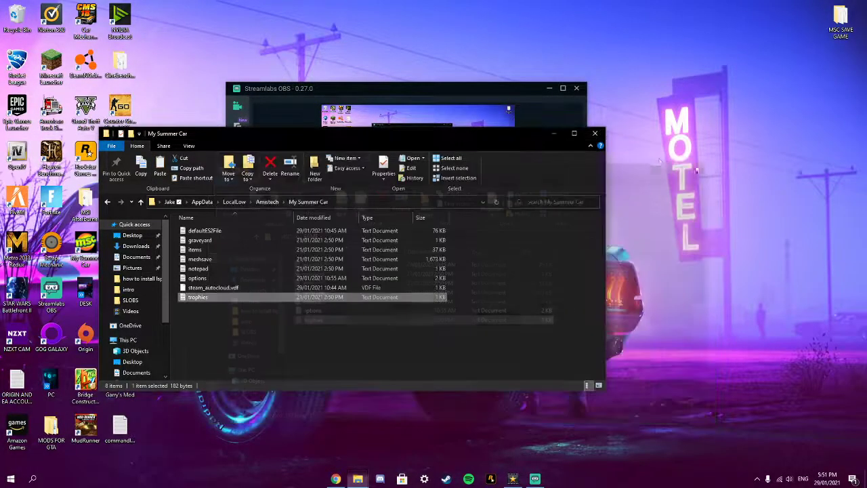
{"action": "left_click", "coordinate": [595, 133]}
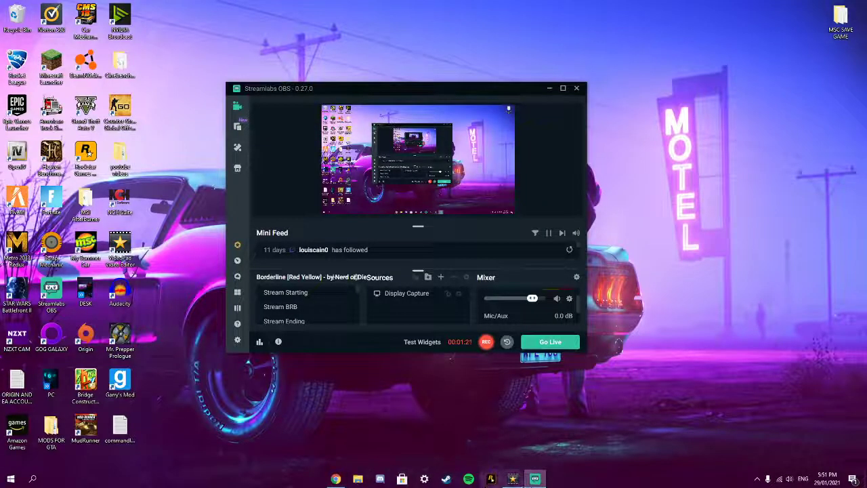
- Switch to Chrome, download MSCLoader.full.package.zip from the MSCLoader 1.1.10 release, and open the archive
{"action": "mouse_move", "coordinate": [333, 483]}
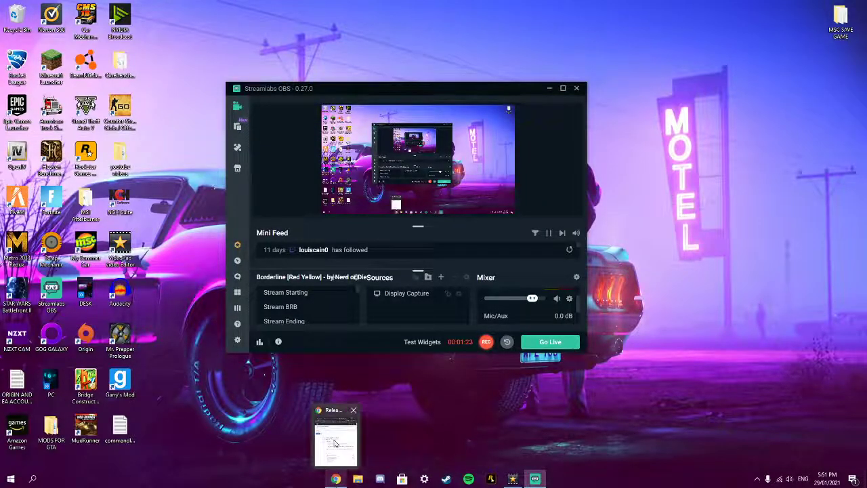
{"action": "left_click", "coordinate": [336, 442]}
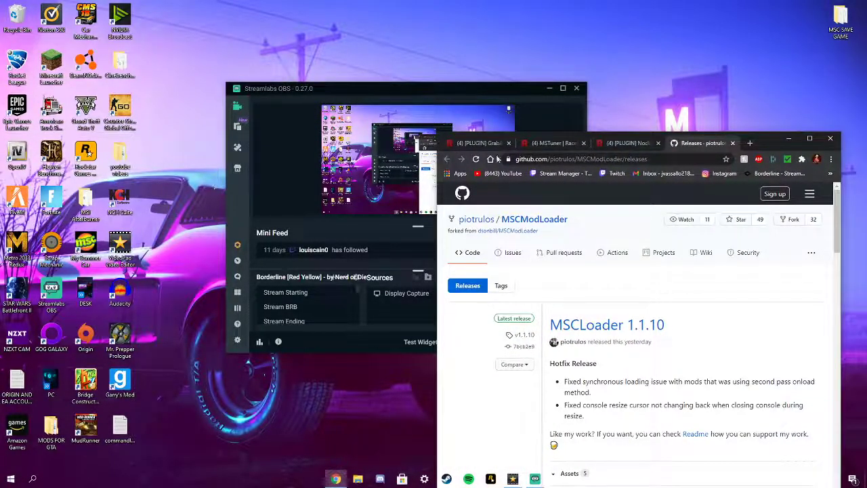
{"action": "left_click_drag", "start_coordinate": [764, 147], "coordinate": [530, 46]}
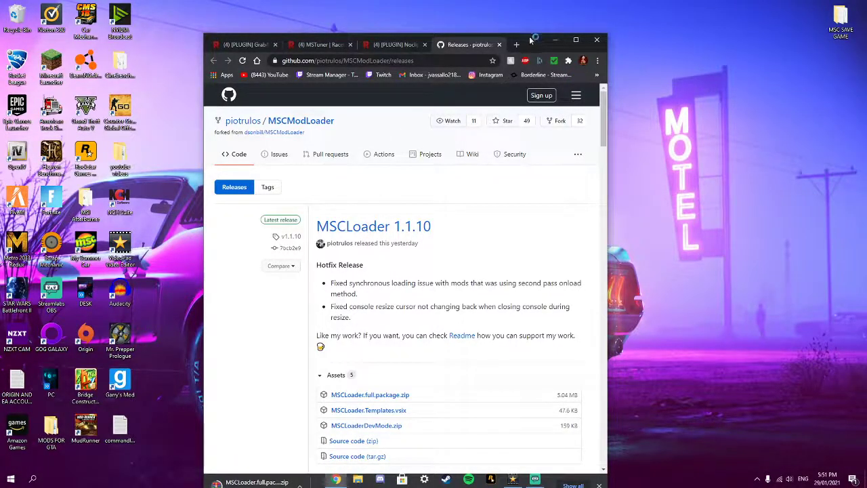
{"action": "left_click_drag", "start_coordinate": [532, 41], "coordinate": [529, 15]}
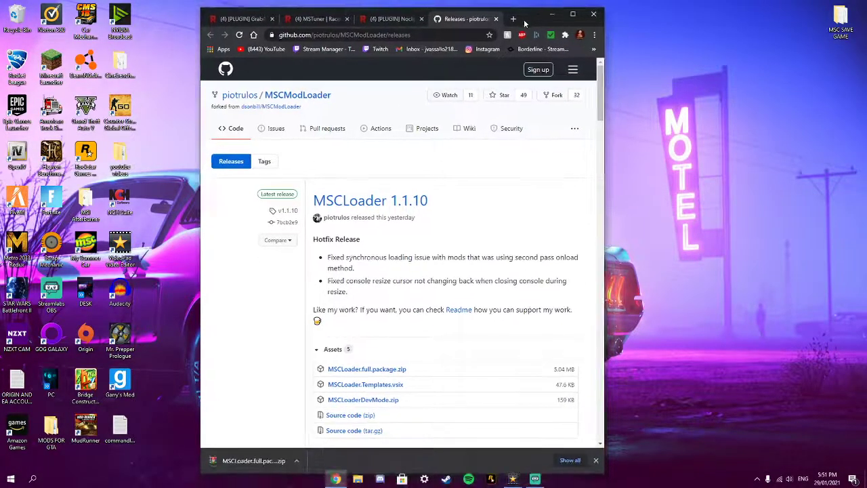
{"action": "left_click", "coordinate": [256, 460]}
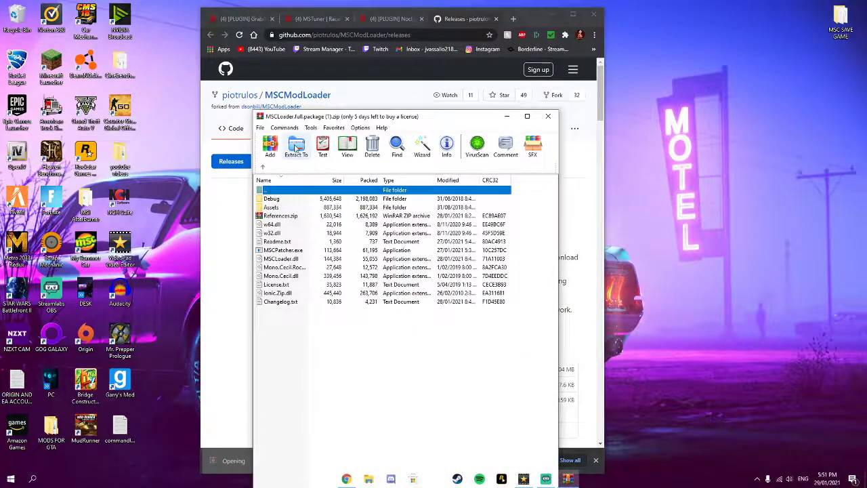
- Create a desktop folder named MSC LOADER and place it directly below the MSC SAVE GAME folder
{"action": "right_click", "coordinate": [691, 137]}
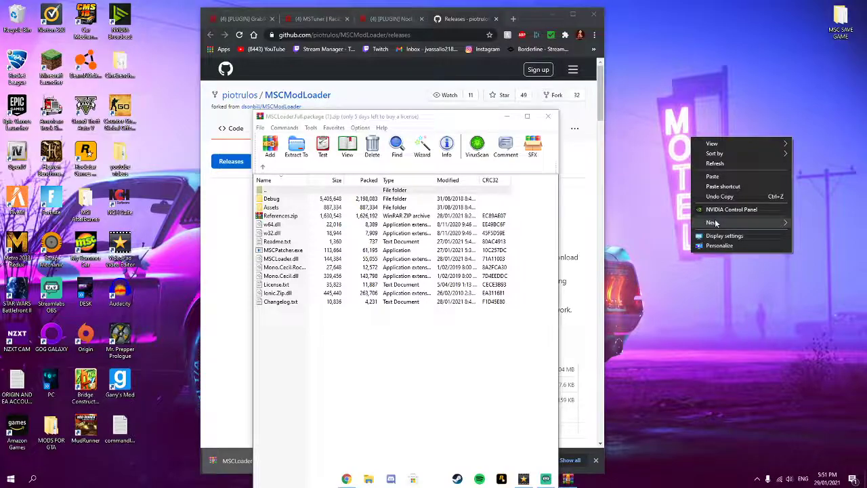
{"action": "mouse_move", "coordinate": [715, 223]}
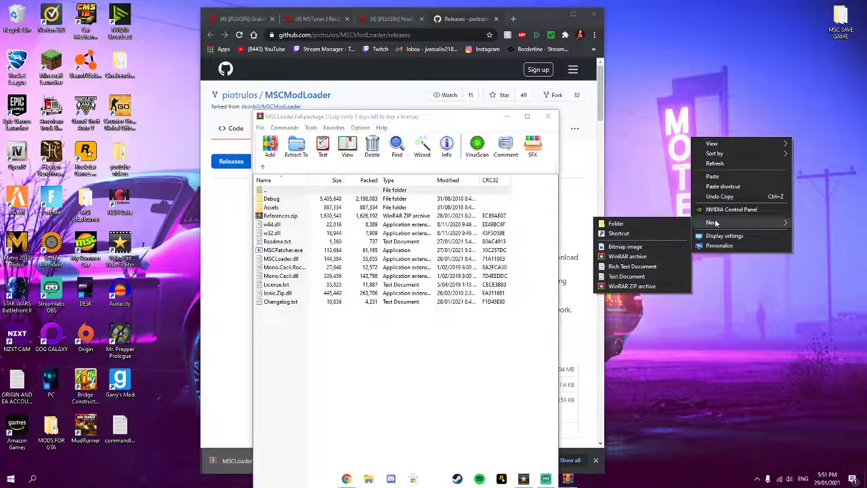
{"action": "left_click", "coordinate": [642, 222]}
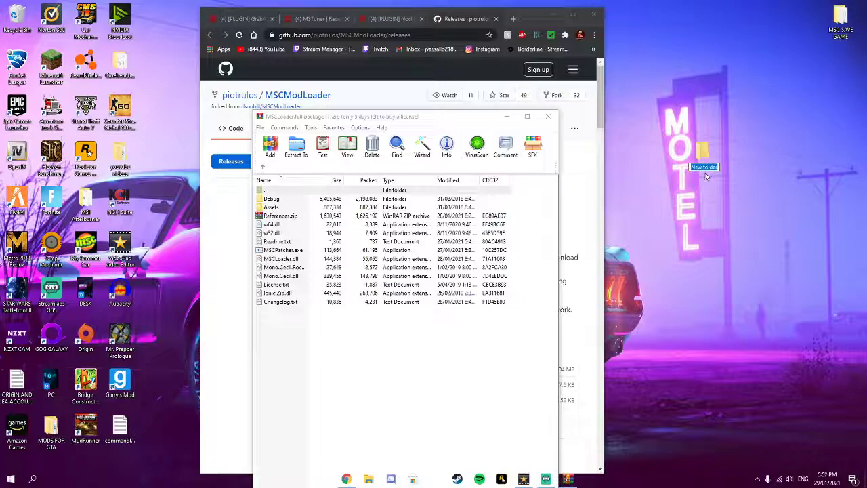
{"action": "key", "text": "BackSpace"}
{"action": "key", "text": "Return"}
{"action": "left_click_drag", "start_coordinate": [703, 149], "coordinate": [840, 67]}
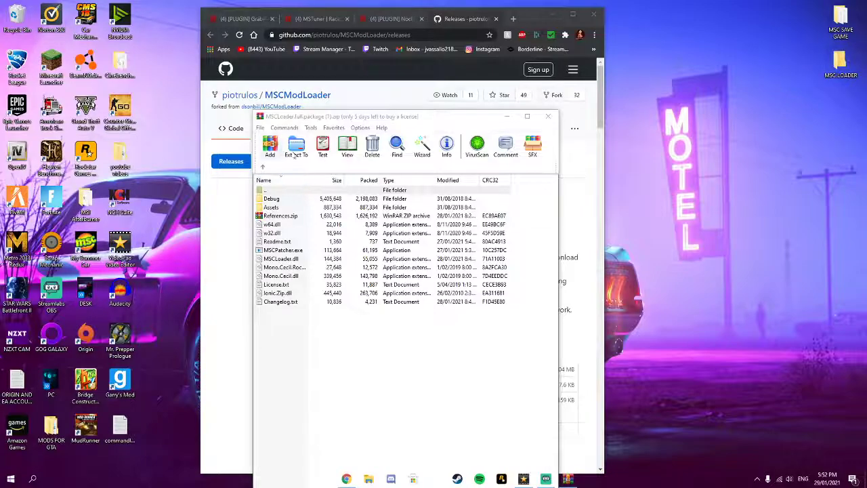
- Extract the MSCLoader package into the MSC LOADER folder on the desktop and close the archive
{"action": "left_click", "coordinate": [308, 145]}
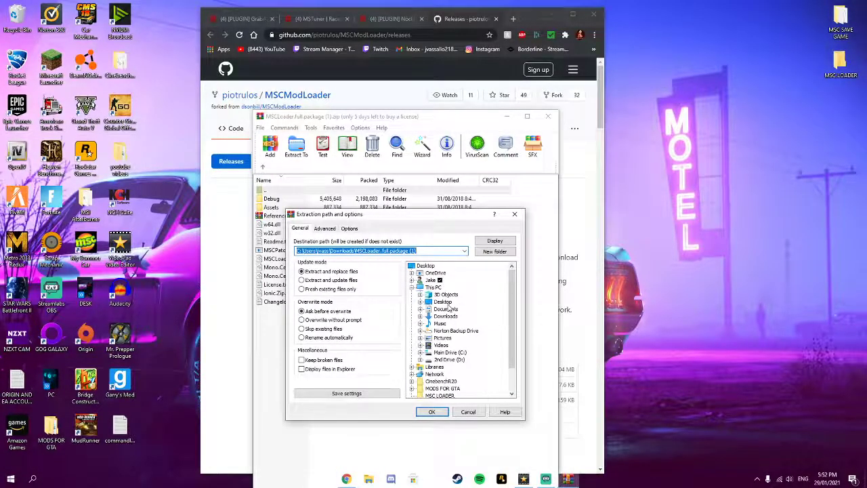
{"action": "left_click", "coordinate": [420, 302]}
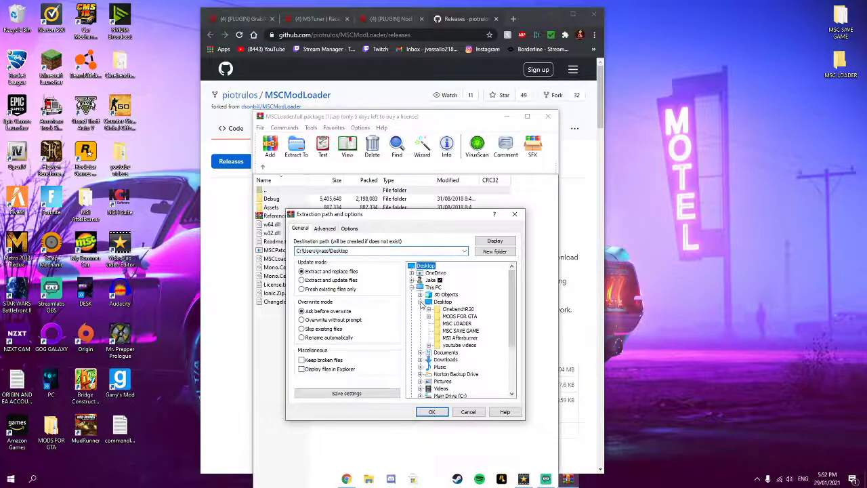
{"action": "left_click", "coordinate": [458, 323]}
{"action": "left_click", "coordinate": [431, 411]}
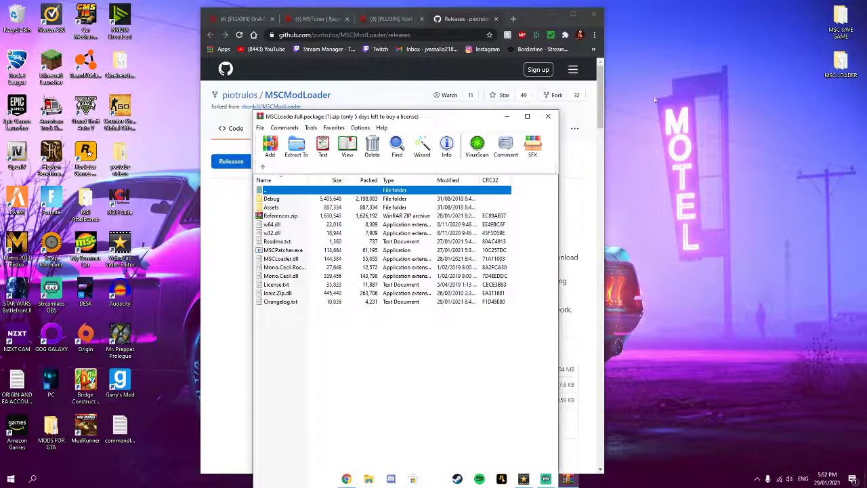
{"action": "left_click", "coordinate": [548, 116]}
- Run MSCPatcher from the MSC LOADER folder and set its game folder by choosing mysummercar in Steam's My Summer Car folder
{"action": "double_click", "coordinate": [839, 66]}
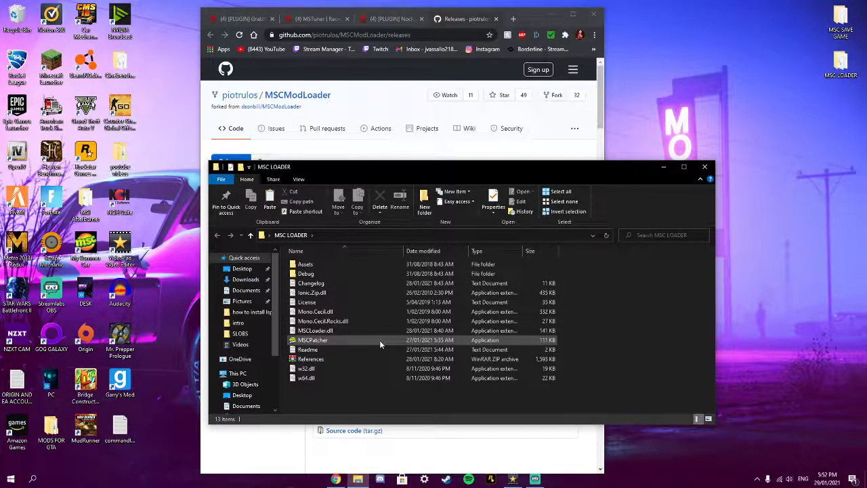
{"action": "double_click", "coordinate": [376, 340]}
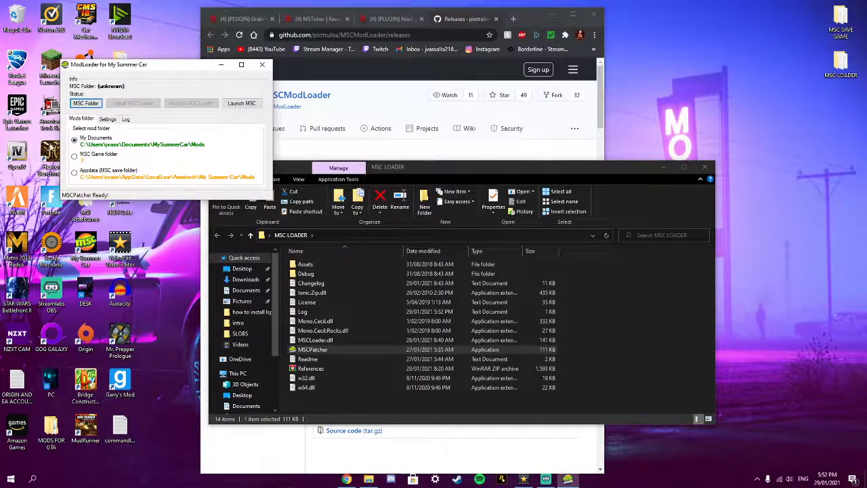
{"action": "left_click", "coordinate": [86, 103]}
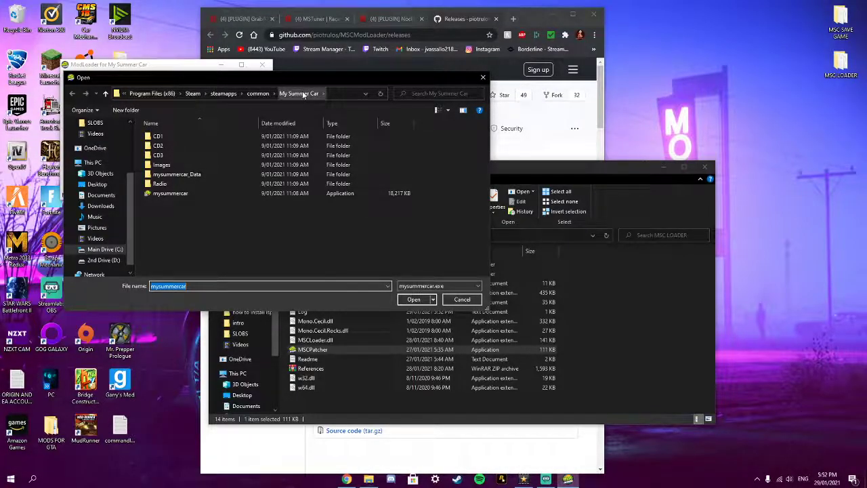
{"action": "left_click", "coordinate": [413, 300]}
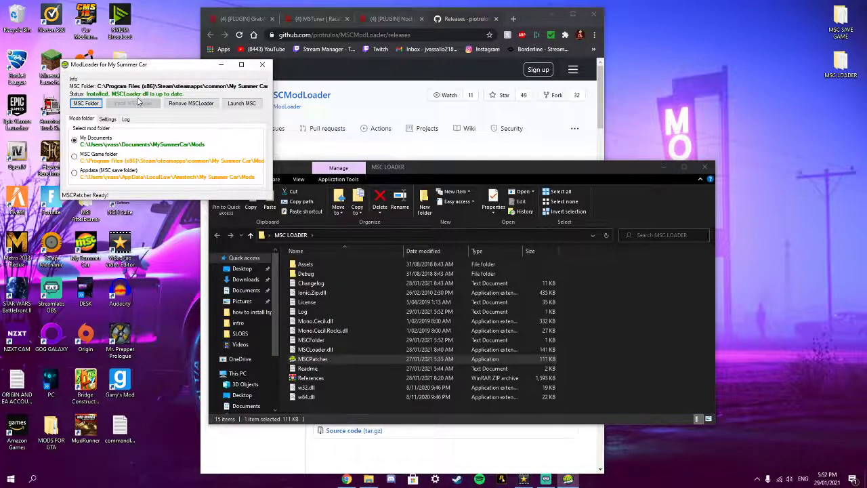
- Remove the existing MSCLoader installation from the game and dismiss the confirmation
{"action": "left_click", "coordinate": [183, 109]}
{"action": "left_click", "coordinate": [450, 269]}
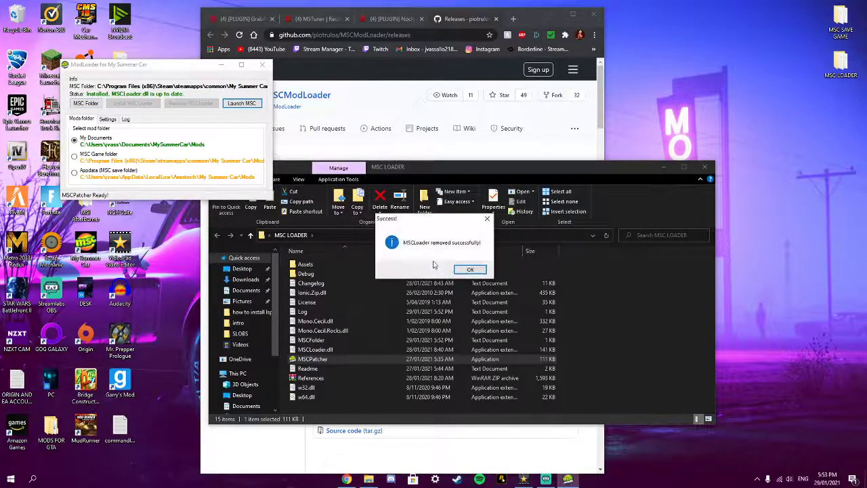
{"action": "left_click", "coordinate": [471, 272]}
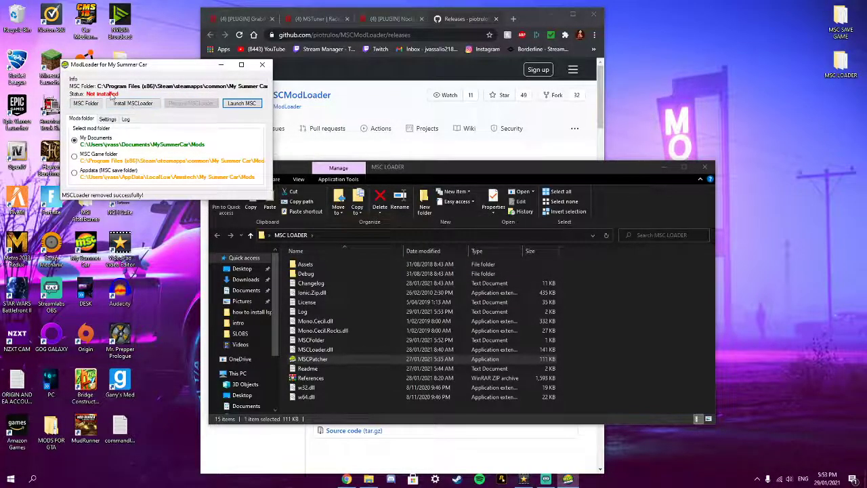
- Install MSCLoader with the My Documents mod folder option, close the patcher and minimise the MSC LOADER folder window
{"action": "left_click", "coordinate": [146, 107]}
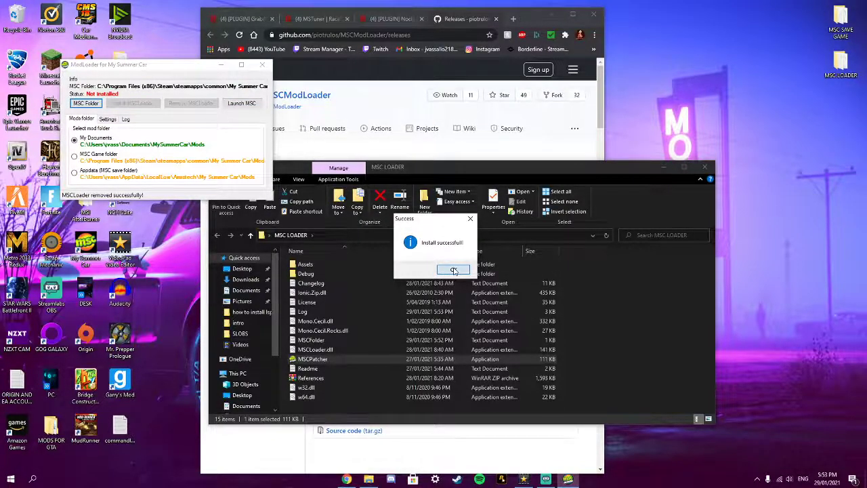
{"action": "left_click", "coordinate": [453, 270]}
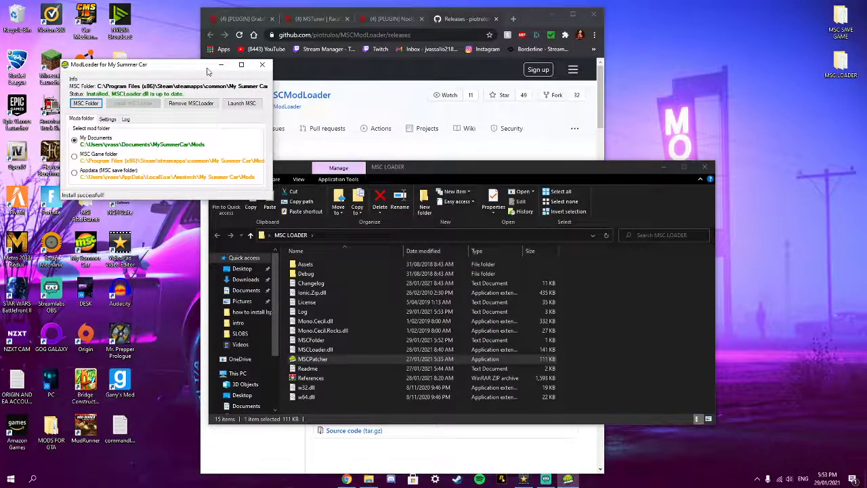
{"action": "left_click", "coordinate": [262, 65]}
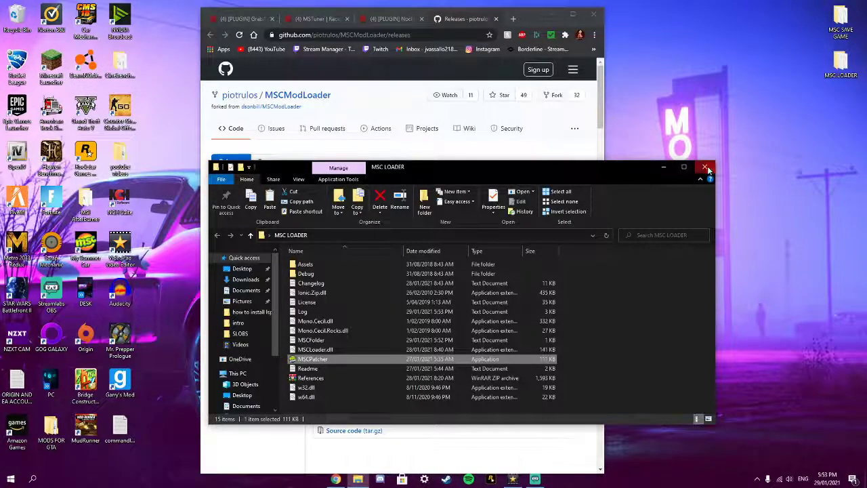
{"action": "left_click", "coordinate": [664, 168]}
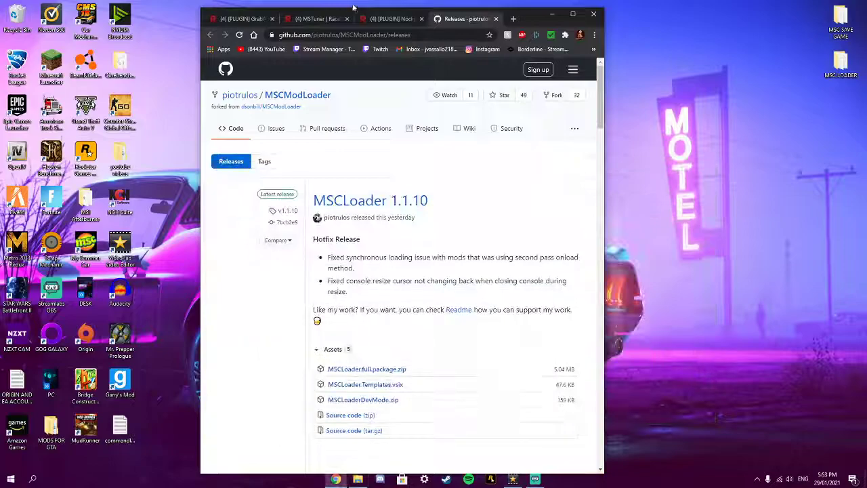
- Open the game's install folder at Main Drive (C:) > Program Files (x86) > Steam > steamapps > common > My Summer Car
{"action": "left_click", "coordinate": [357, 478]}
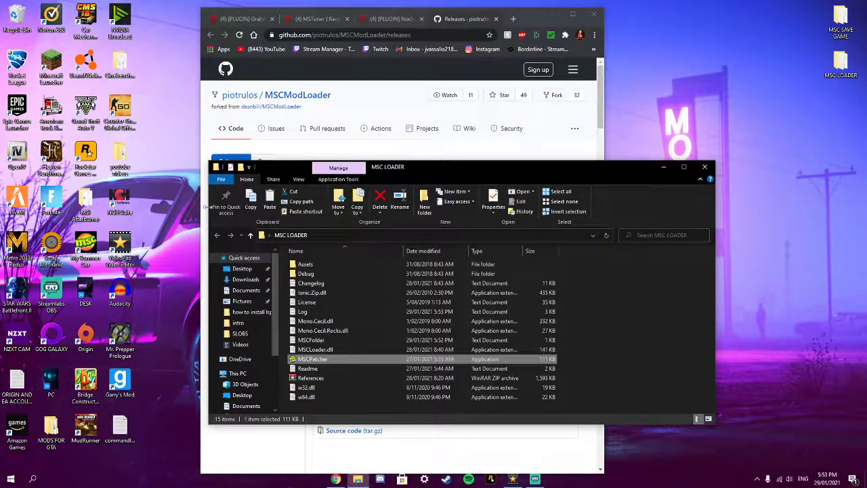
{"action": "left_click", "coordinate": [245, 375]}
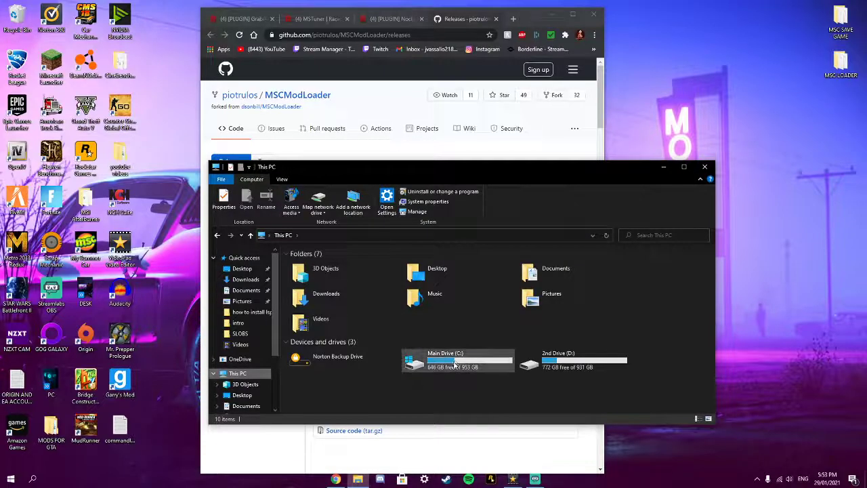
{"action": "double_click", "coordinate": [466, 362]}
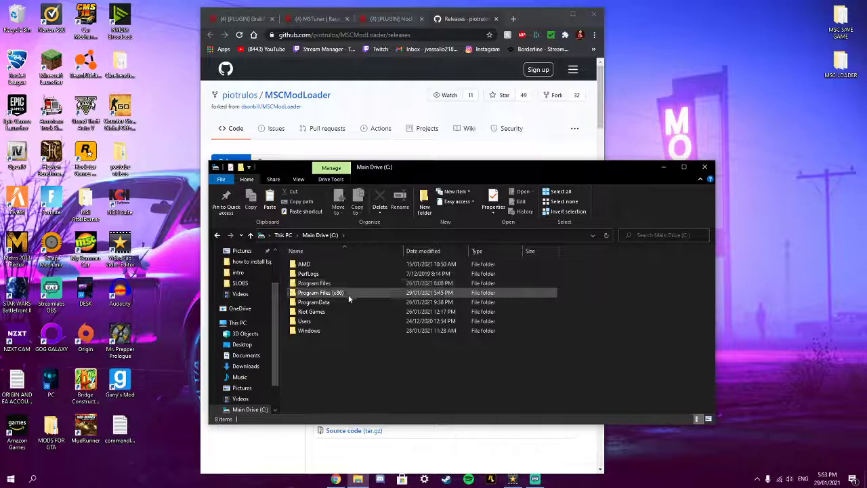
{"action": "double_click", "coordinate": [348, 294]}
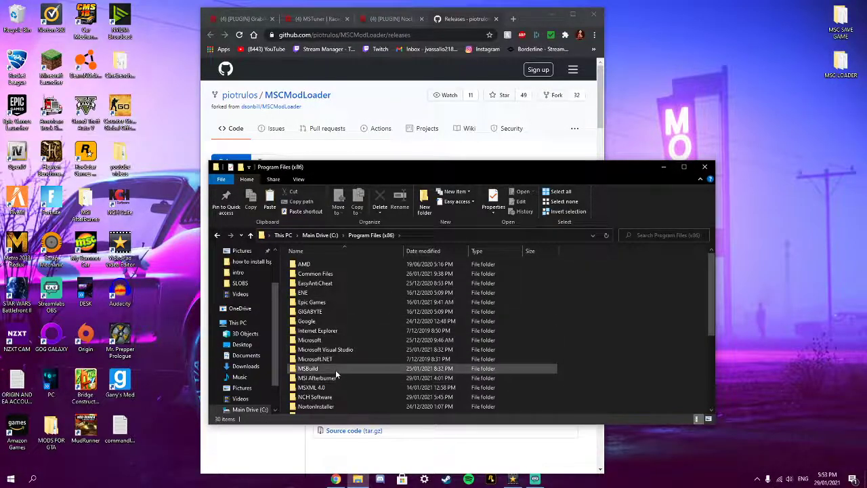
{"action": "scroll", "coordinate": [332, 368], "scroll_direction": "down", "scroll_amount": 5}
{"action": "double_click", "coordinate": [327, 366]}
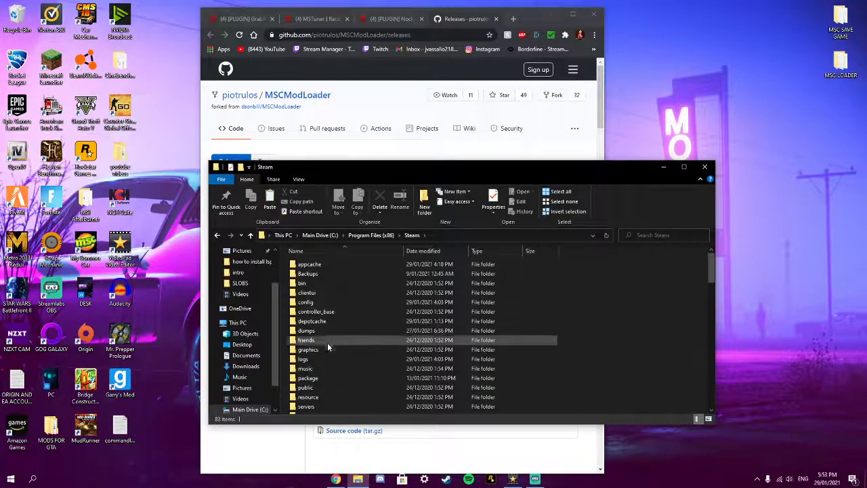
{"action": "scroll", "coordinate": [327, 347], "scroll_direction": "down", "scroll_amount": 3}
{"action": "double_click", "coordinate": [326, 350]}
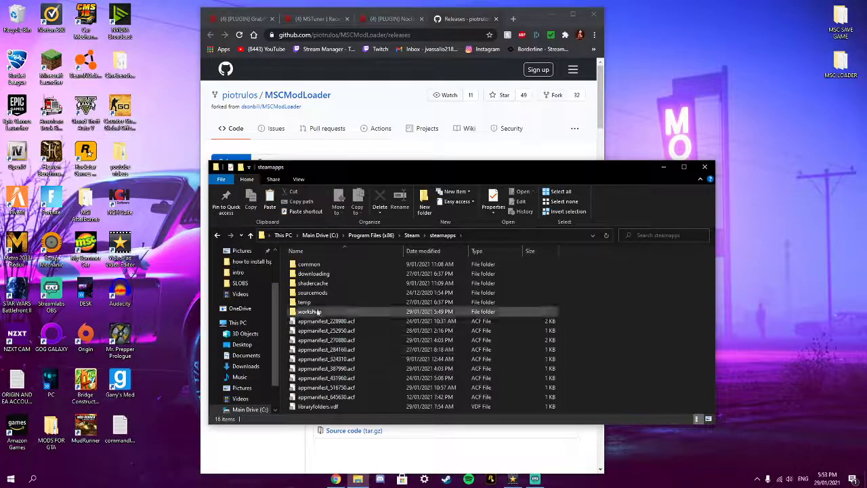
{"action": "double_click", "coordinate": [332, 263]}
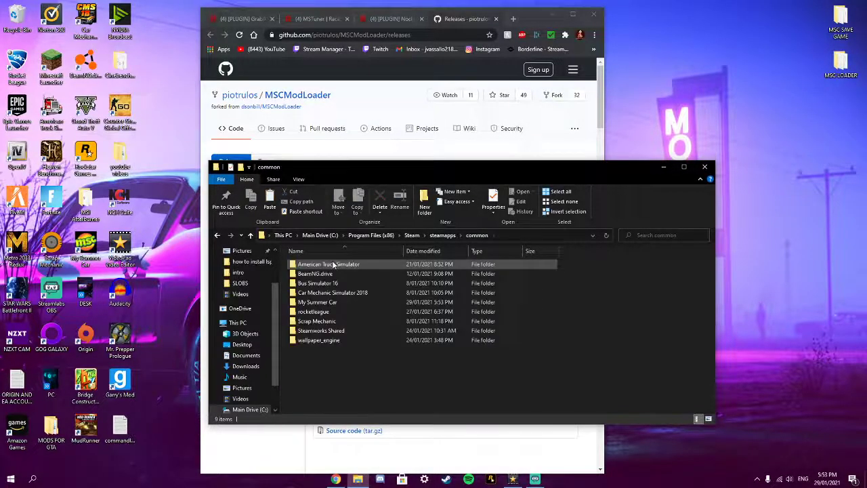
{"action": "double_click", "coordinate": [336, 304]}
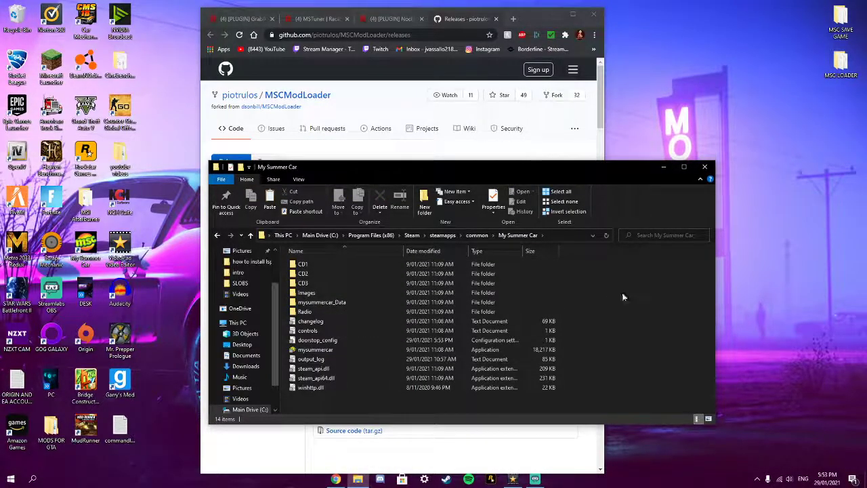
- Create a folder named Mods inside the My Summer Car game folder and open it
{"action": "right_click", "coordinate": [582, 287]}
{"action": "mouse_move", "coordinate": [606, 398]}
{"action": "left_click", "coordinate": [719, 396]}
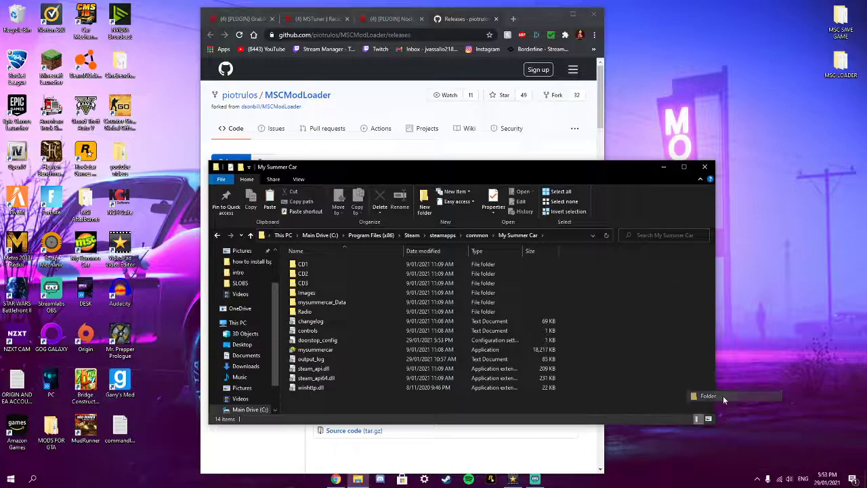
{"action": "key", "text": "BackSpace"}
{"action": "type", "text": "Mods"}
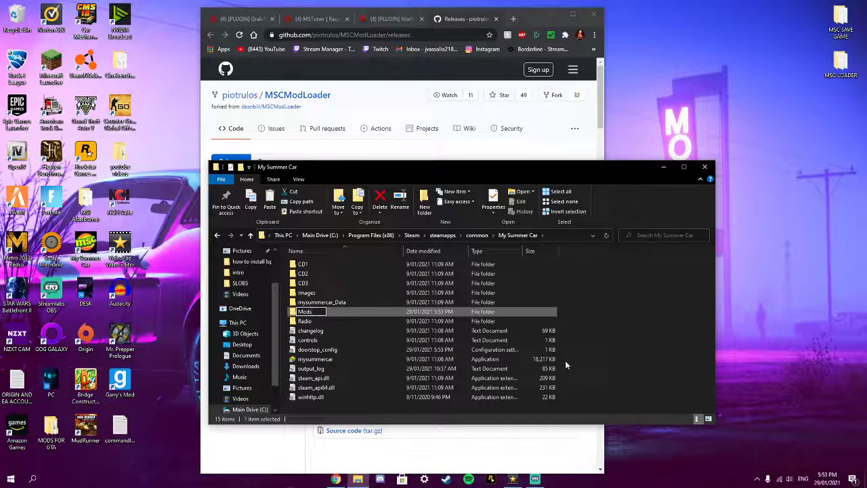
{"action": "key", "text": "Return"}
{"action": "double_click", "coordinate": [341, 302]}
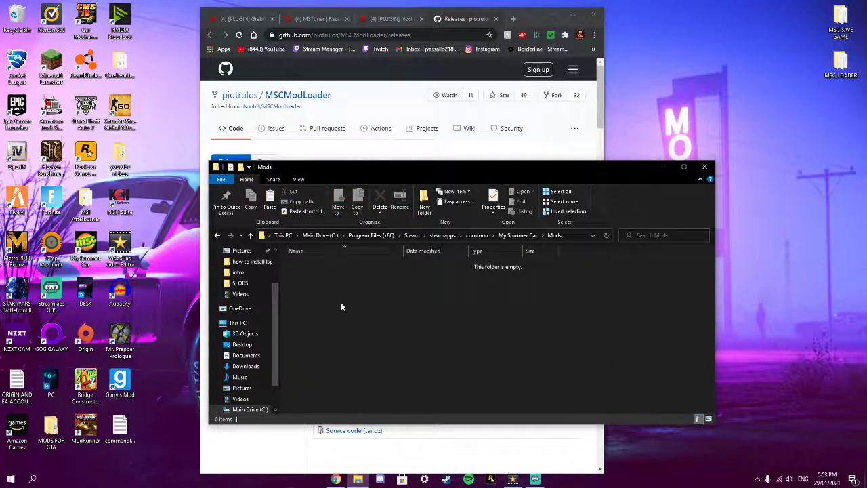
- Switch to Chrome and download the GrabAnything 1.4.3, MSTuner 0.91 and Noclip (Flymod) 1.4.0 plugins from their RaceDepartment pages
{"action": "left_click", "coordinate": [225, 18]}
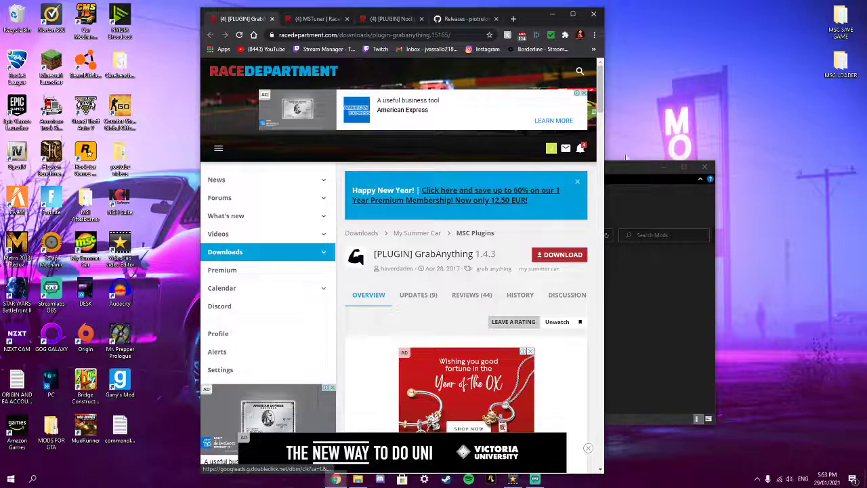
{"action": "left_click", "coordinate": [548, 256]}
{"action": "left_click", "coordinate": [326, 23]}
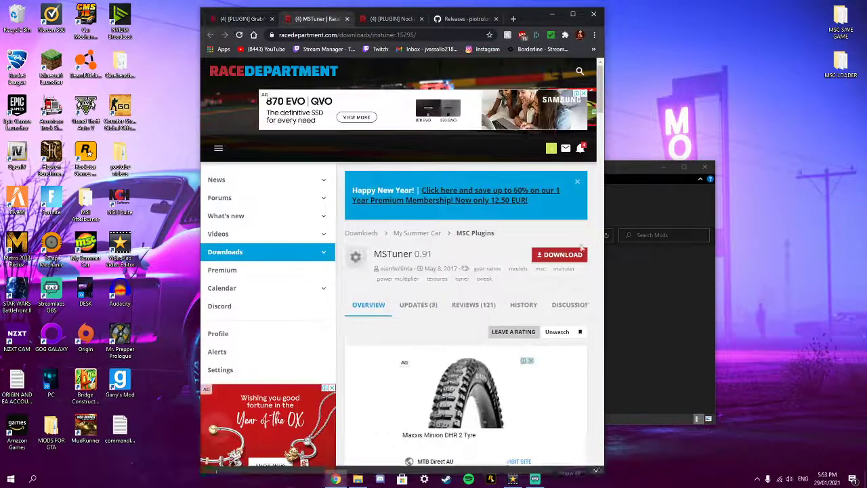
{"action": "left_click", "coordinate": [562, 254]}
{"action": "key", "text": "ctrl+Tab"}
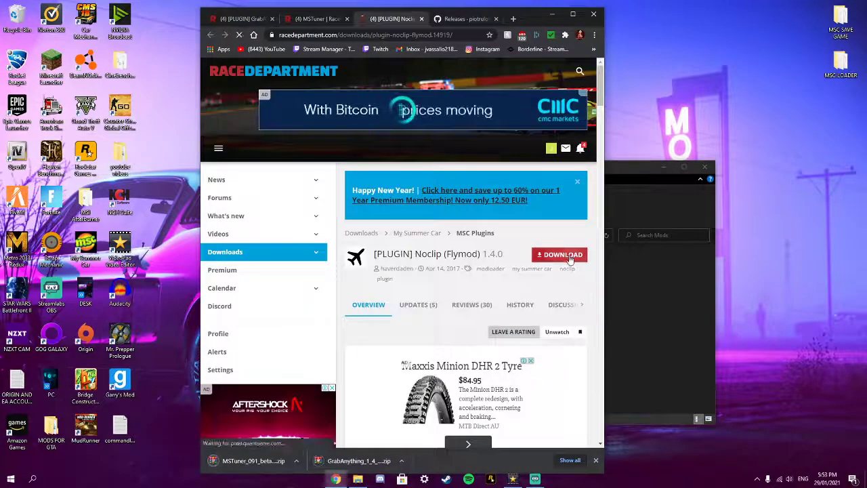
{"action": "left_click", "coordinate": [560, 255]}
- Open the downloaded Noclip, MSTuner and GrabAnything archives, moving the first two windows aside so they remain reachable
{"action": "left_click", "coordinate": [258, 465]}
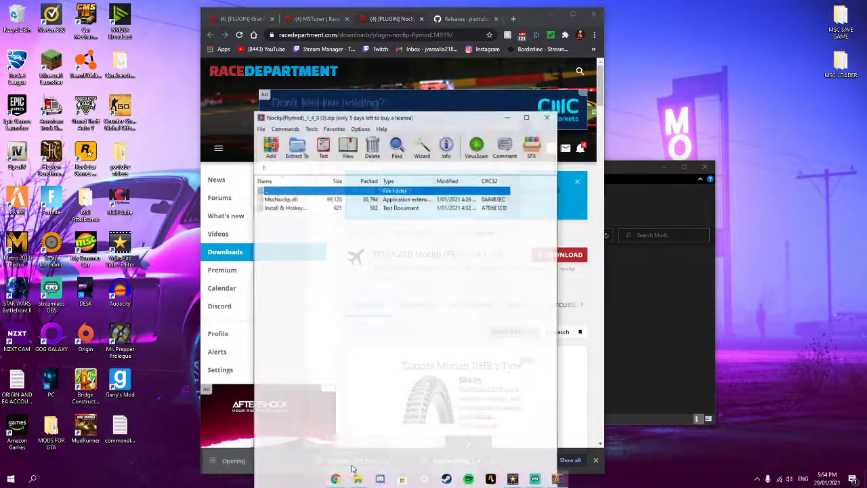
{"action": "left_click_drag", "start_coordinate": [344, 69], "coordinate": [163, 71]}
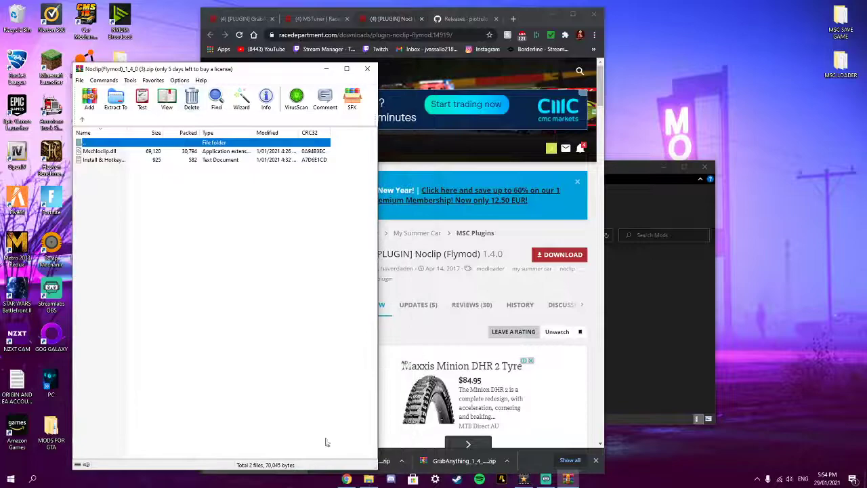
{"action": "left_click", "coordinate": [346, 479]}
{"action": "left_click", "coordinate": [318, 461]}
{"action": "left_click_drag", "start_coordinate": [431, 121], "coordinate": [304, 105]}
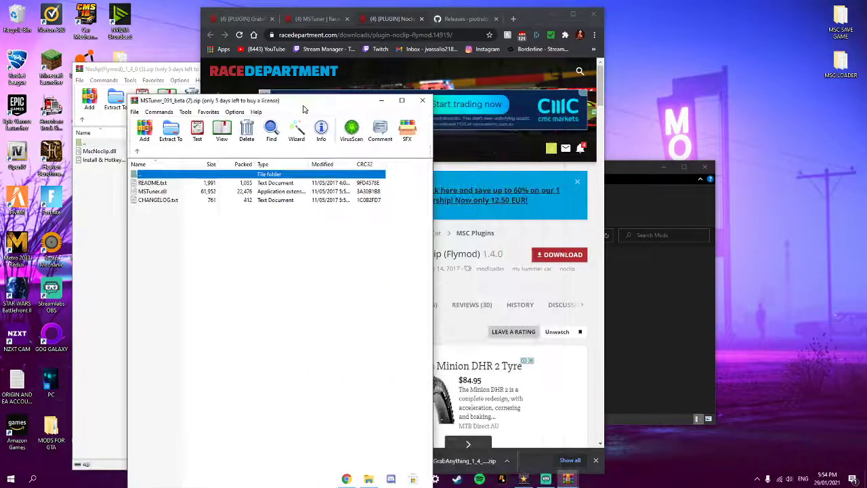
{"action": "left_click", "coordinate": [483, 464]}
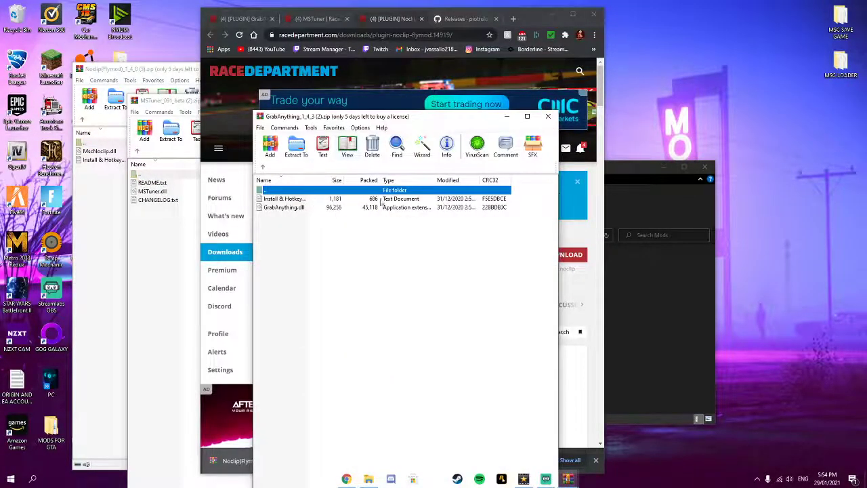
- Copy GrabAnything.dll from its archive into the Mods folder, move the Mods window clear of the archives and close the GrabAnything archive
{"action": "left_click_drag", "start_coordinate": [517, 208], "coordinate": [498, 211]}
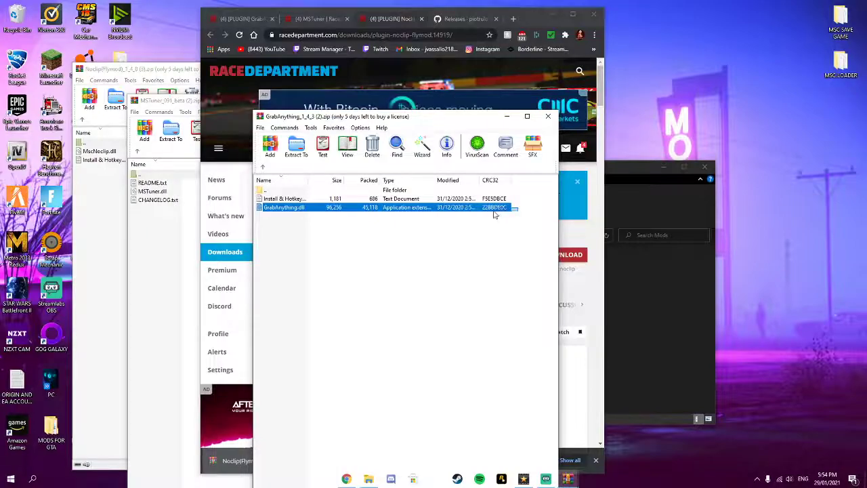
{"action": "left_click_drag", "start_coordinate": [420, 210], "coordinate": [656, 287]}
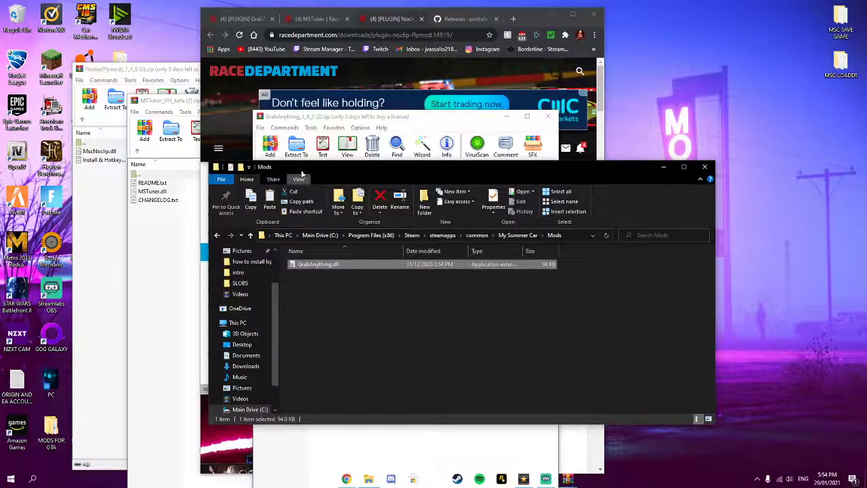
{"action": "left_click_drag", "start_coordinate": [302, 175], "coordinate": [422, 261]}
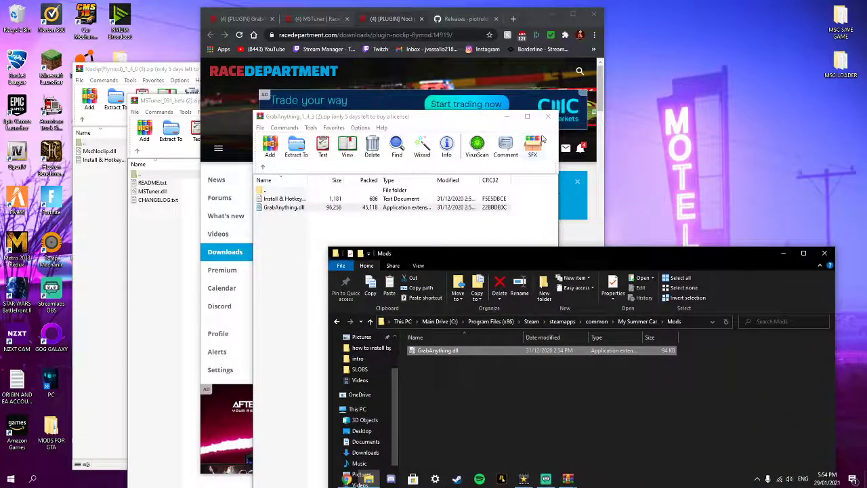
{"action": "left_click", "coordinate": [548, 117]}
- Copy MSTuner.dll from its archive into the Mods folder and close the MSTuner archive
{"action": "left_click", "coordinate": [158, 107]}
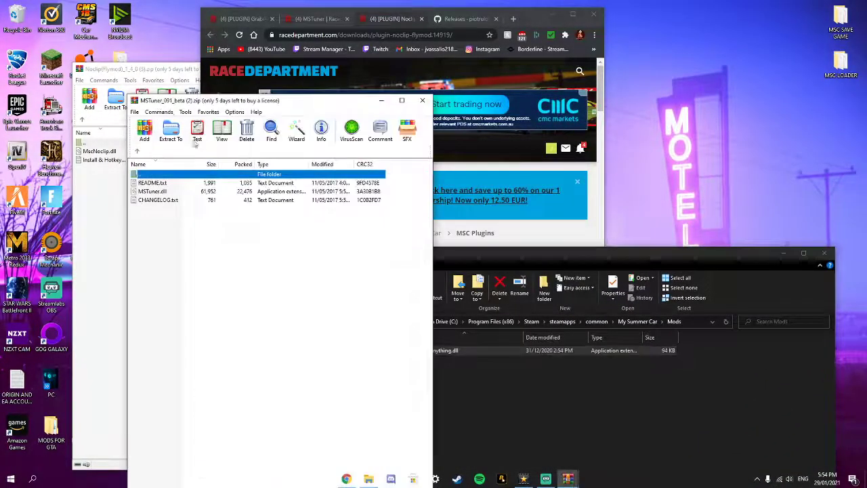
{"action": "left_click_drag", "start_coordinate": [384, 195], "coordinate": [590, 397]}
{"action": "left_click", "coordinate": [421, 101]}
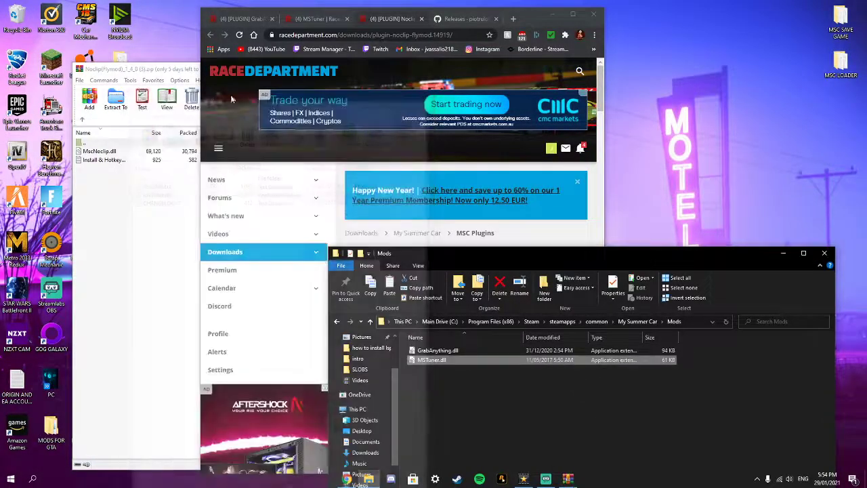
- Copy MscNoclip.dll from the Noclip archive into the Mods folder and close that archive
{"action": "left_click", "coordinate": [343, 167]}
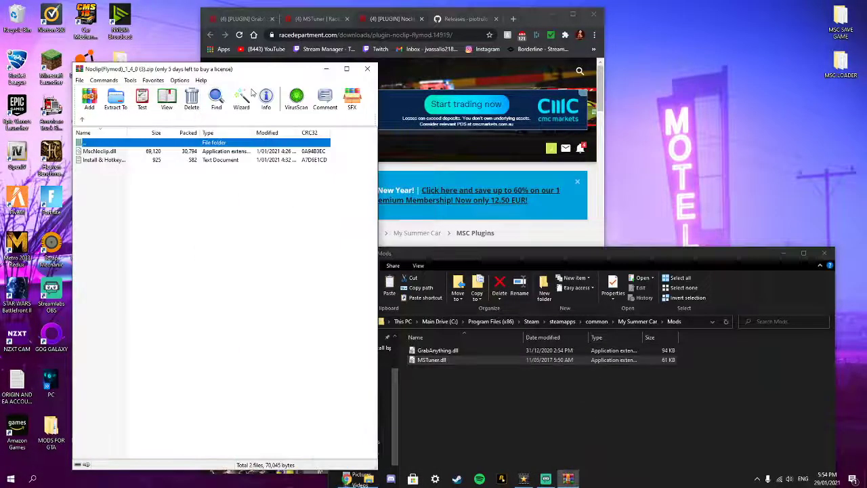
{"action": "left_click", "coordinate": [311, 154]}
{"action": "left_click_drag", "start_coordinate": [447, 399], "coordinate": [448, 398]}
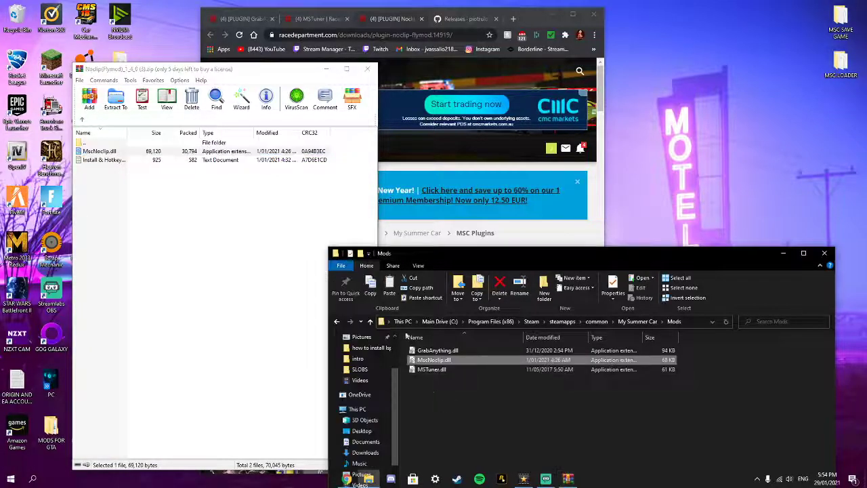
{"action": "left_click", "coordinate": [366, 70]}
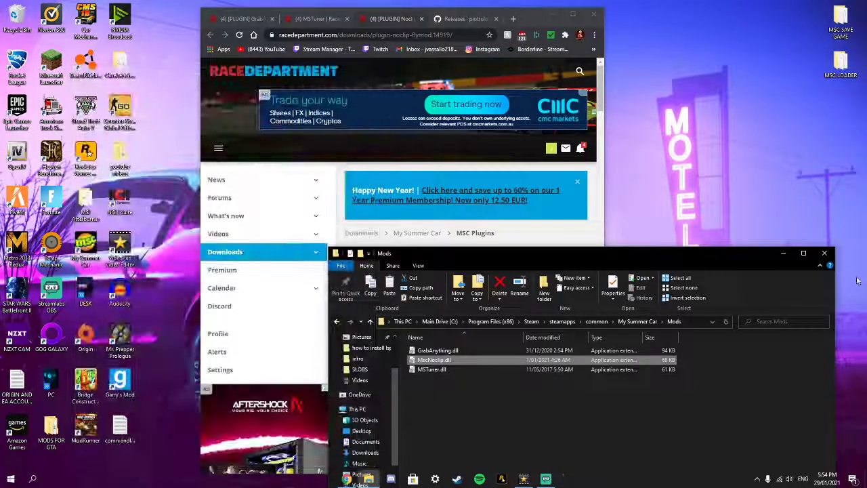
- Close the Mods and browser windows and check the backed-up files in the desktop folder MSC SAVE GAME
{"action": "left_click", "coordinate": [825, 253]}
{"action": "left_click", "coordinate": [596, 16]}
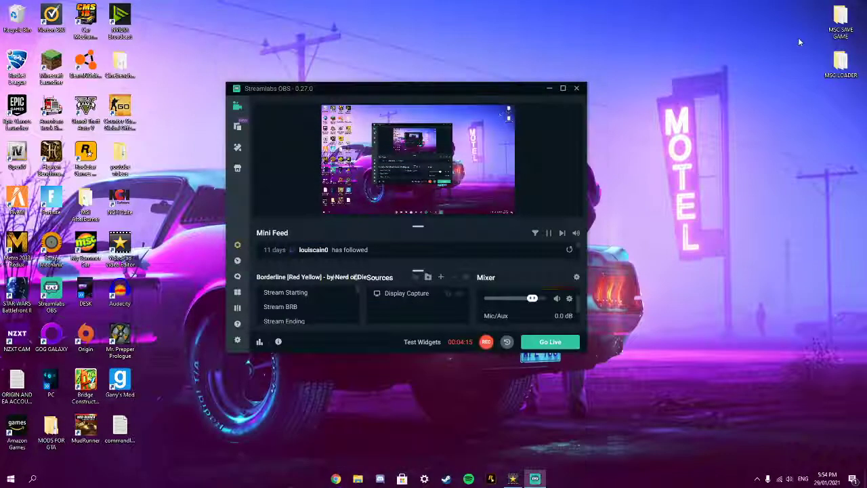
{"action": "double_click", "coordinate": [842, 22]}
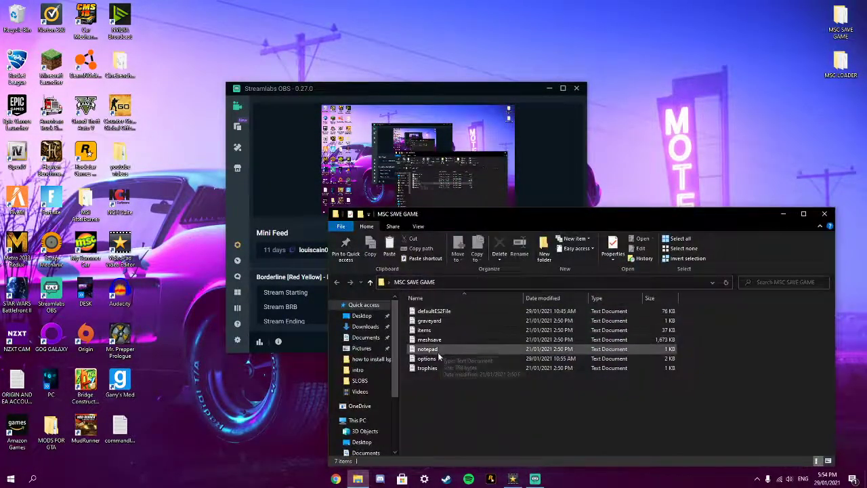
{"action": "left_click", "coordinate": [840, 211]}
- Launch My Summer Car through MSCPatcher in the MSC LOADER folder, acknowledge the early access notice, and quit from the main menu
{"action": "double_click", "coordinate": [839, 65]}
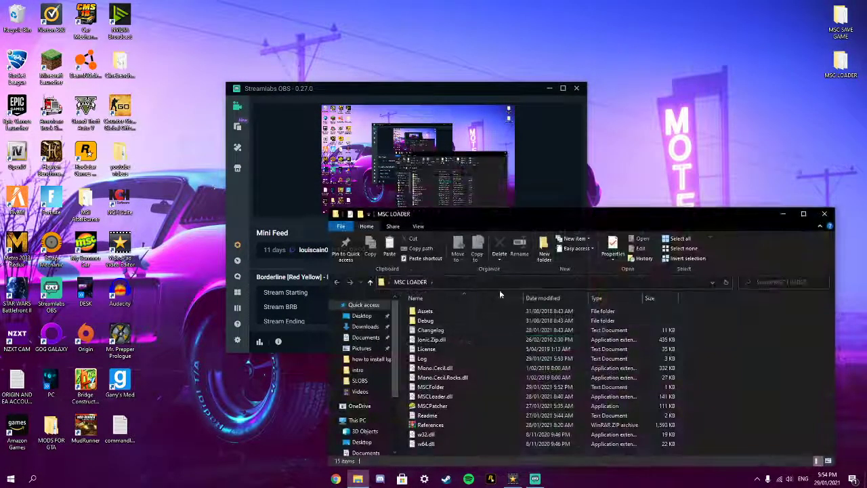
{"action": "double_click", "coordinate": [442, 407]}
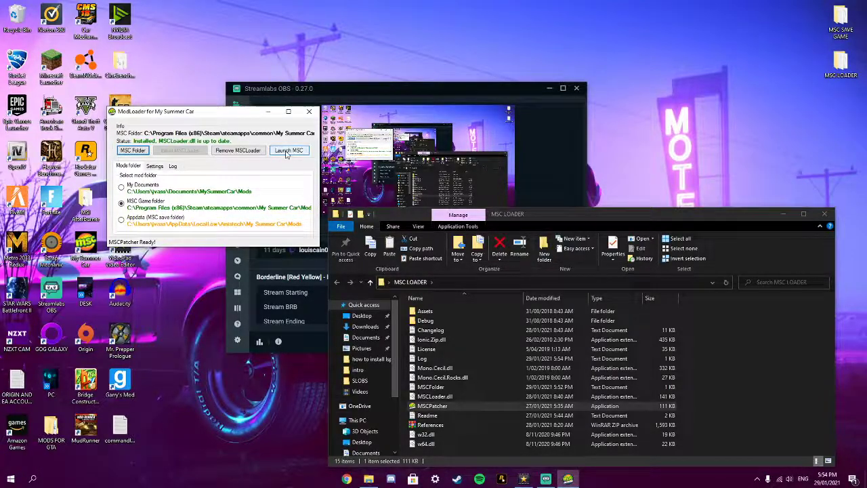
{"action": "left_click", "coordinate": [287, 150]}
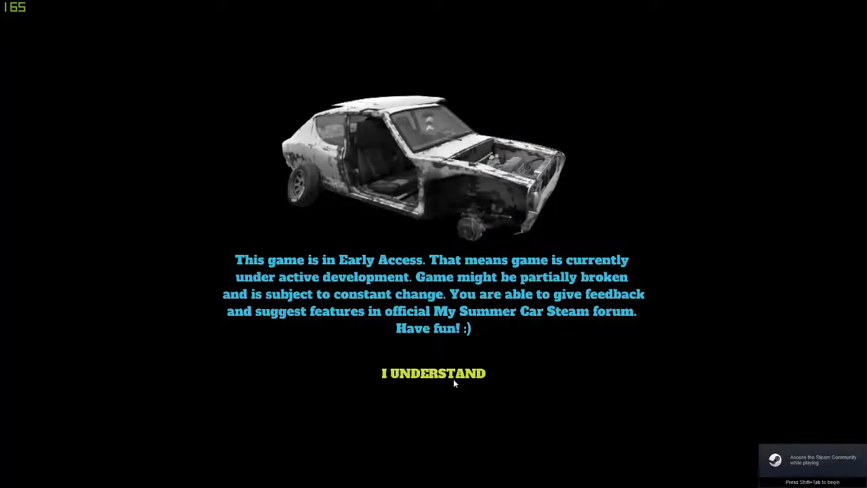
{"action": "left_click", "coordinate": [510, 363]}
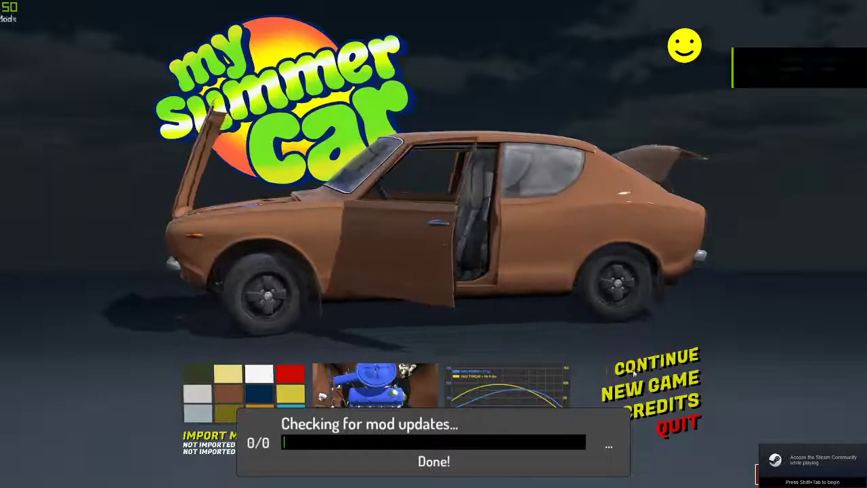
{"action": "left_click", "coordinate": [435, 462]}
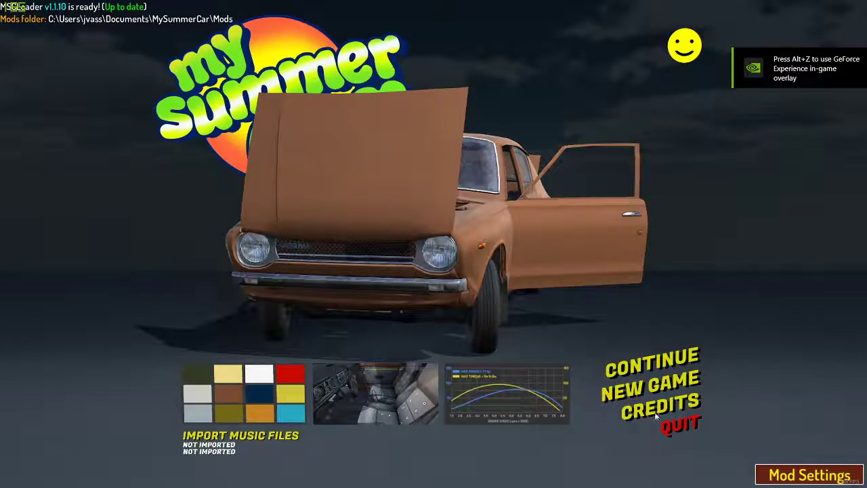
{"action": "left_click", "coordinate": [681, 424]}
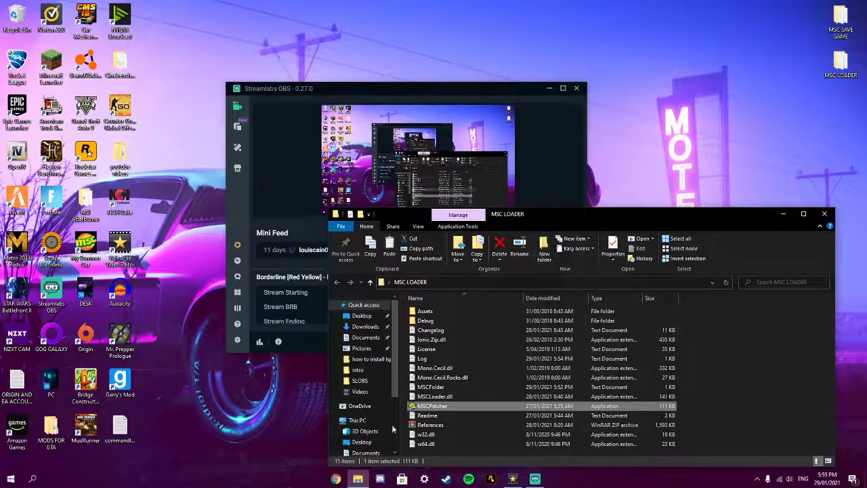
- Reopen MSCPatcher and select MSC Game folder as the mod folder
{"action": "double_click", "coordinate": [447, 405]}
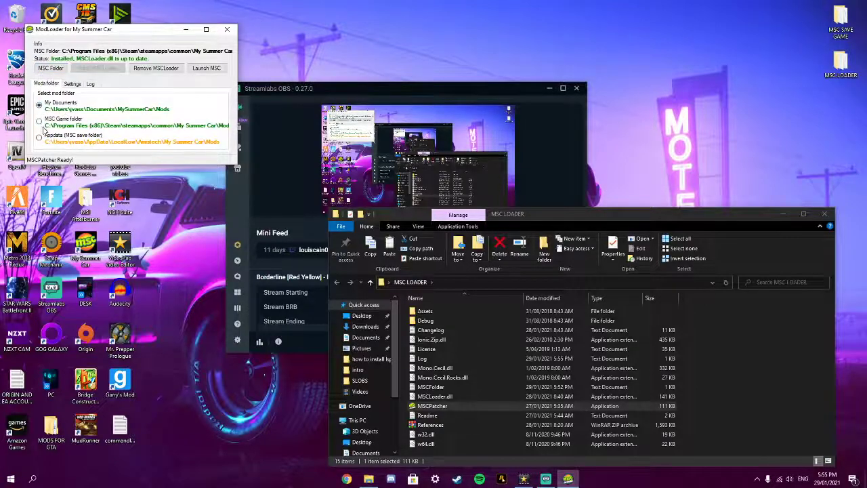
{"action": "left_click", "coordinate": [39, 122]}
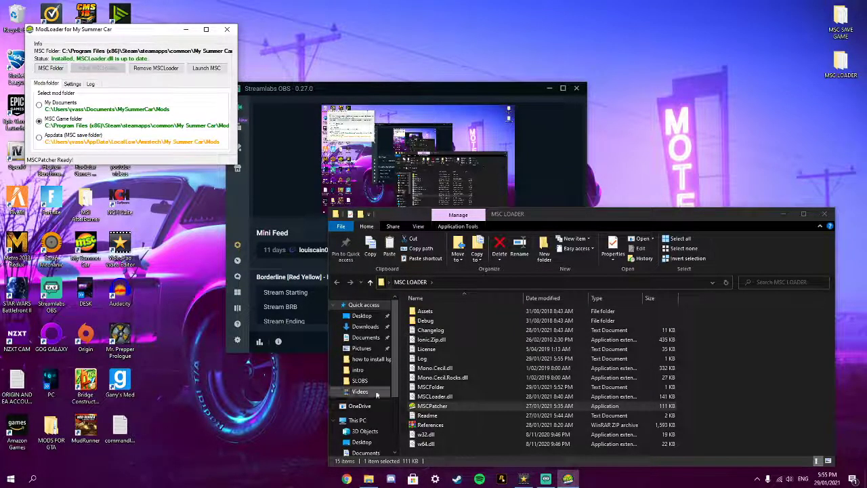
- Open the Mods folder under Program Files (x86)\Steam\steamapps\common\My Summer Car and shift its window aside
{"action": "left_click", "coordinate": [357, 420]}
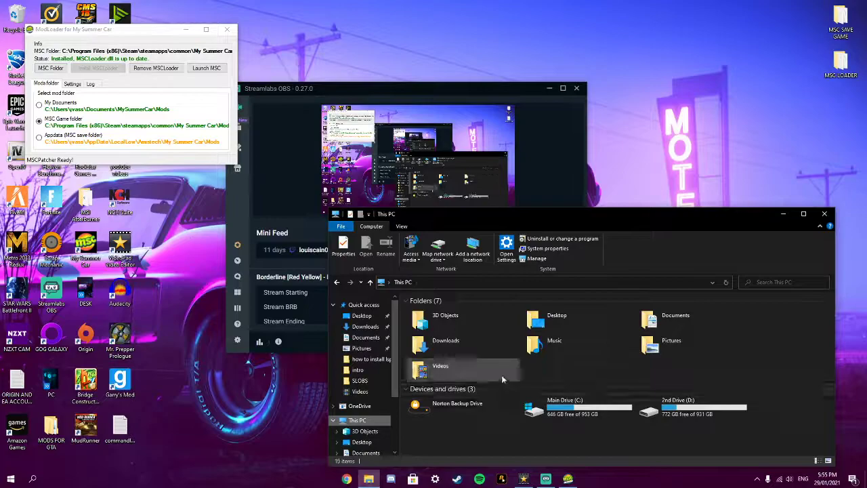
{"action": "left_click", "coordinate": [567, 404]}
{"action": "double_click", "coordinate": [567, 404]}
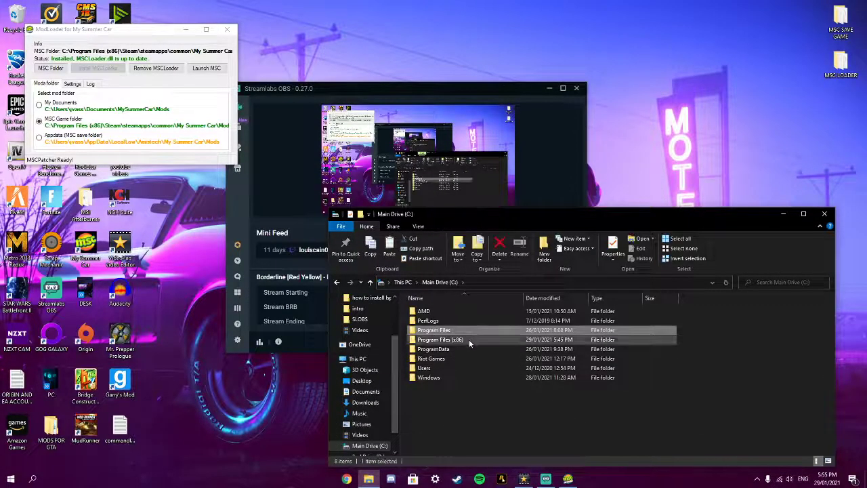
{"action": "double_click", "coordinate": [469, 339]}
{"action": "scroll", "coordinate": [444, 410], "scroll_direction": "down", "scroll_amount": 5}
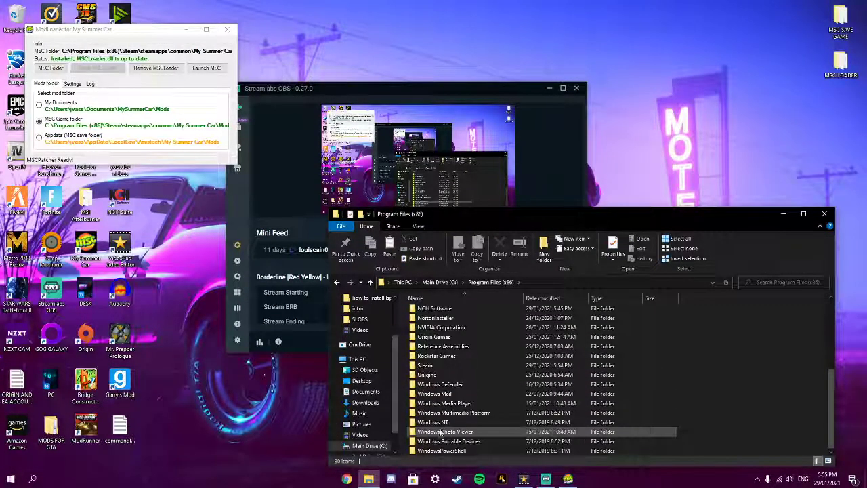
{"action": "double_click", "coordinate": [447, 368]}
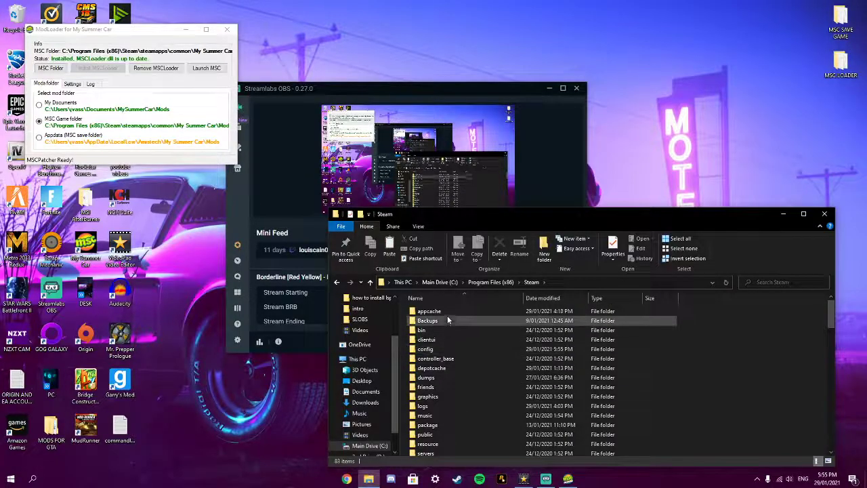
{"action": "scroll", "coordinate": [444, 395], "scroll_direction": "down", "scroll_amount": 3}
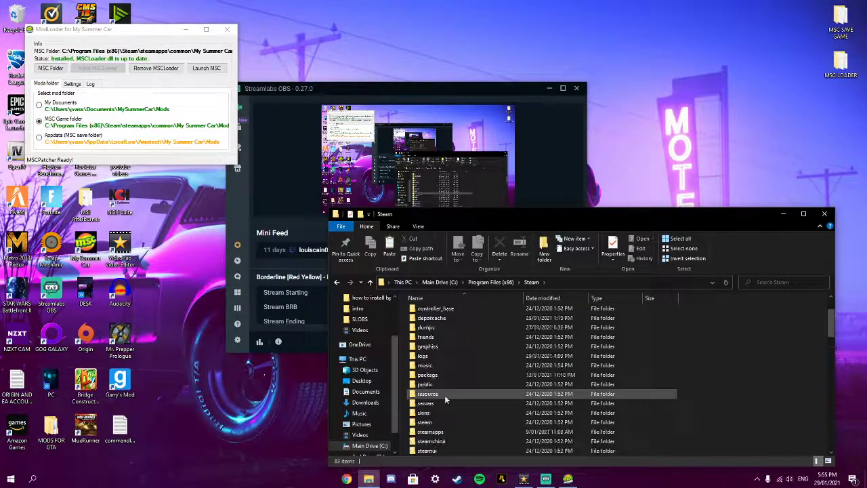
{"action": "double_click", "coordinate": [434, 403]}
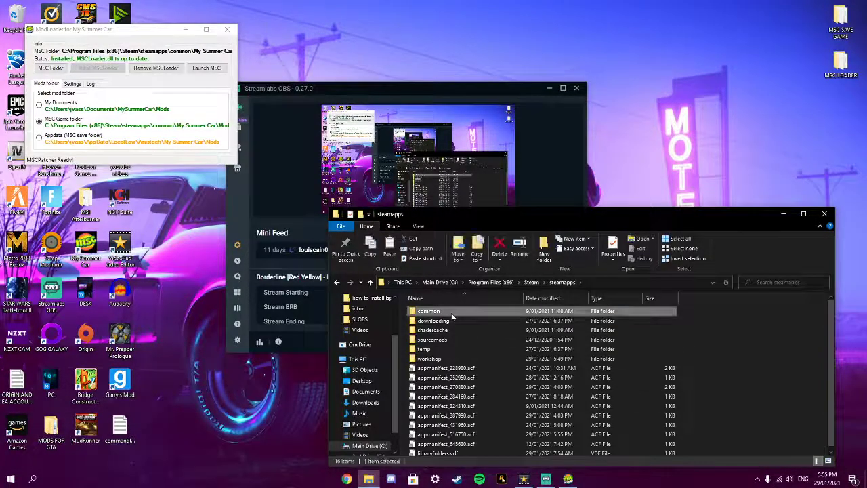
{"action": "double_click", "coordinate": [451, 312]}
{"action": "double_click", "coordinate": [448, 349]}
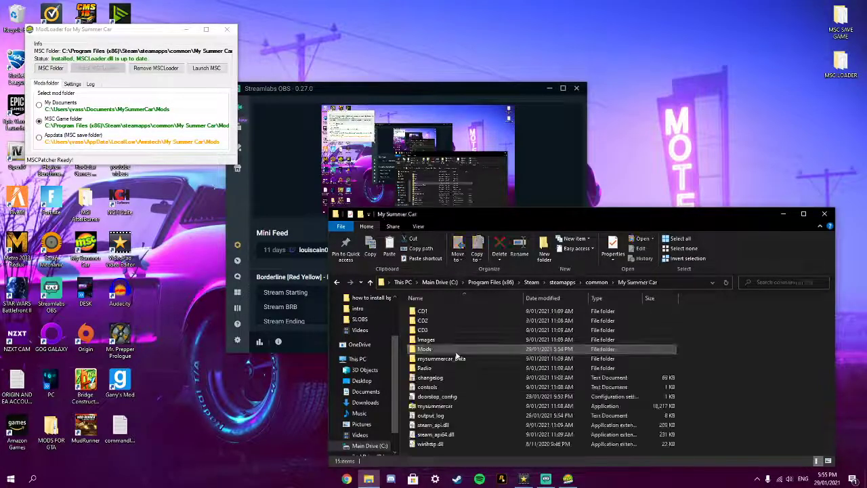
{"action": "double_click", "coordinate": [450, 348]}
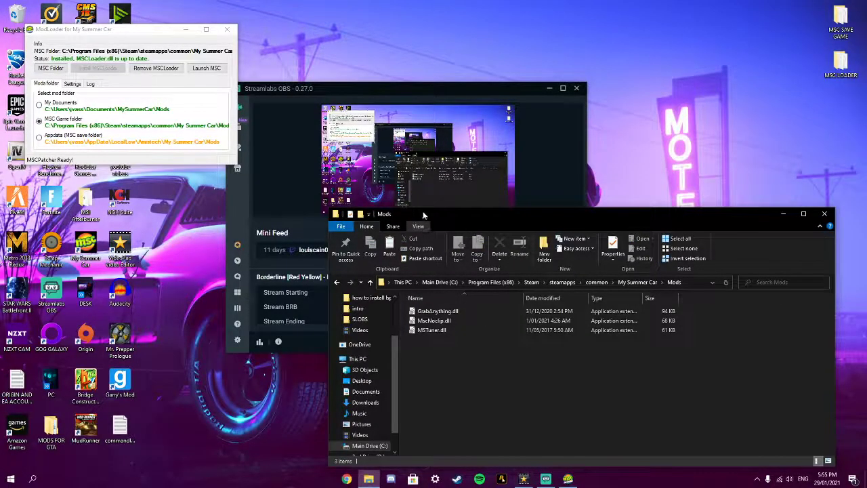
{"action": "left_click_drag", "start_coordinate": [424, 215], "coordinate": [501, 216]}
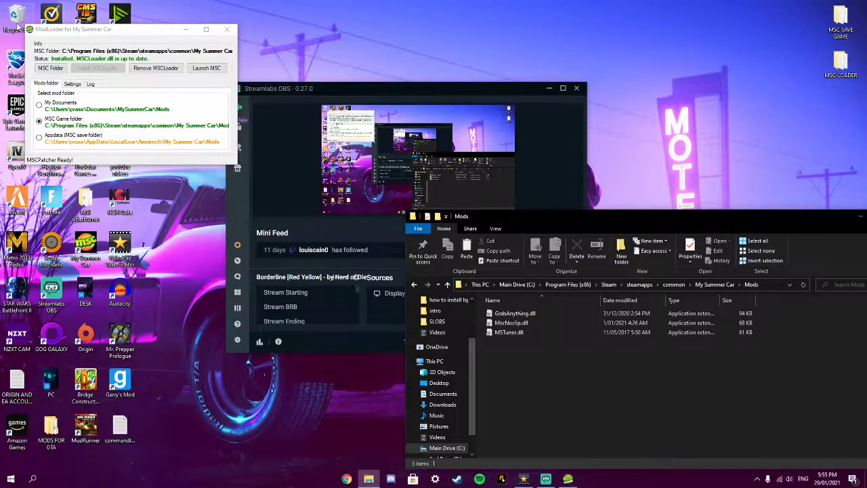
- Open the mods folder inside Documents\MySummerCar in a second window and reposition that window
{"action": "double_click", "coordinate": [14, 20]}
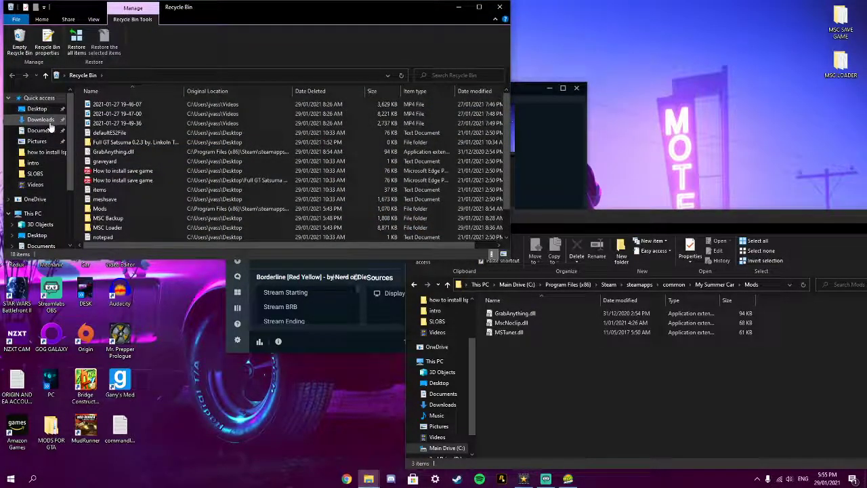
{"action": "left_click", "coordinate": [46, 131]}
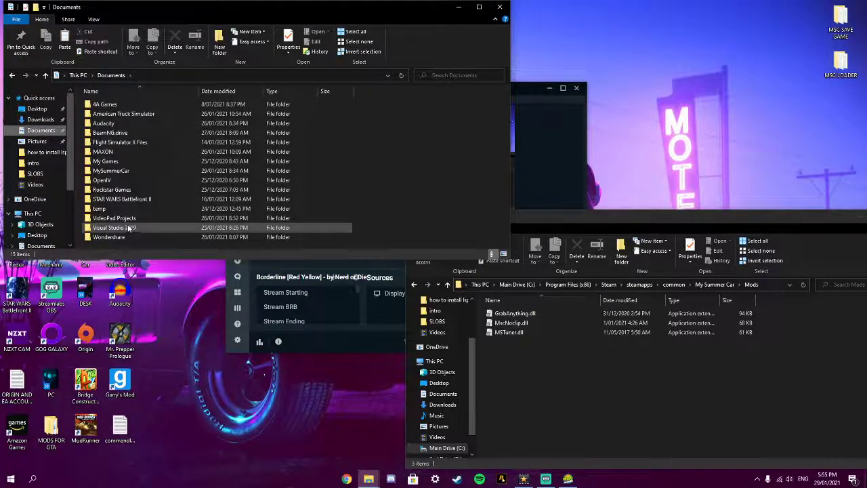
{"action": "double_click", "coordinate": [137, 171]}
{"action": "left_click", "coordinate": [156, 106]}
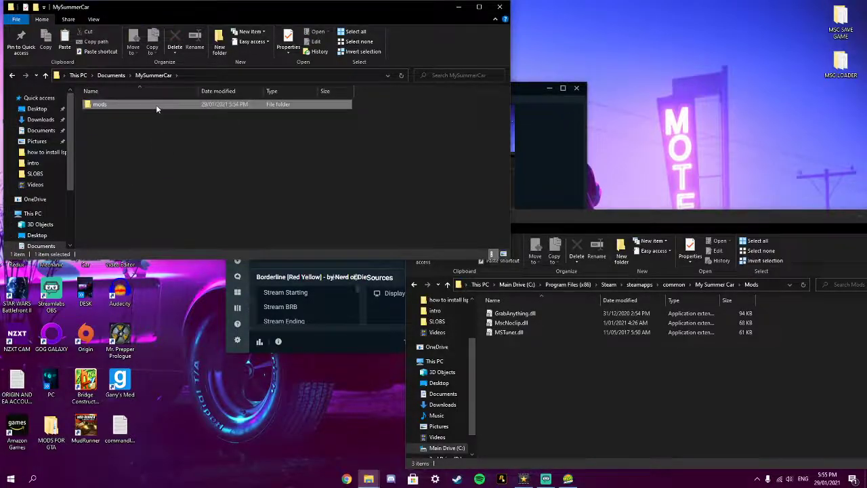
{"action": "double_click", "coordinate": [155, 106]}
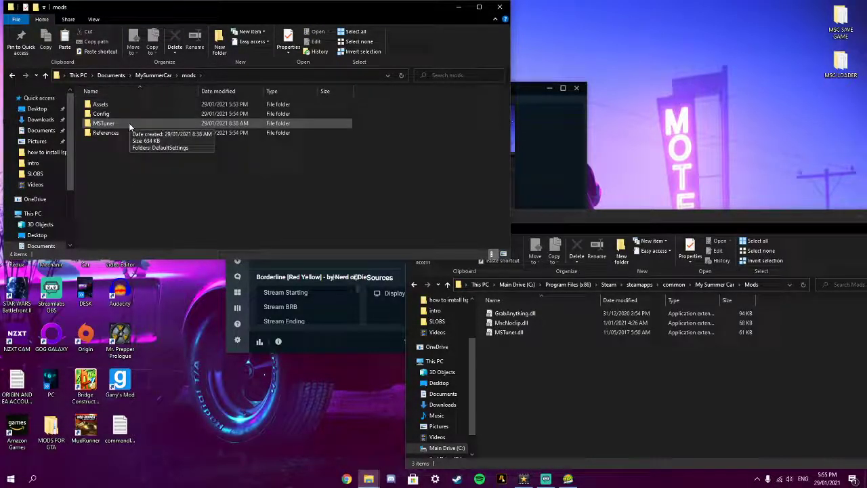
{"action": "left_click_drag", "start_coordinate": [399, 8], "coordinate": [372, 28]}
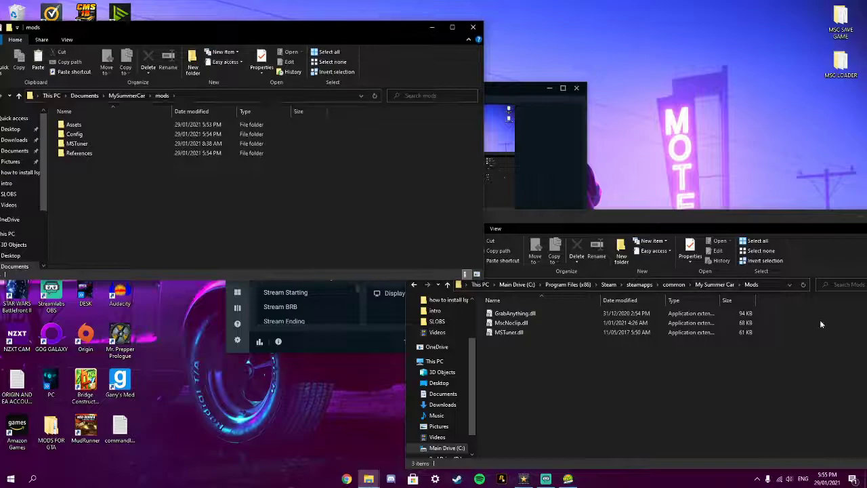
- Move GrabAnything.dll, MscNoclip.dll and MSTuner.dll from the game's Mods folder to Documents\MySummerCar\mods, and close both folder windows
{"action": "left_click_drag", "start_coordinate": [756, 312], "coordinate": [103, 197]}
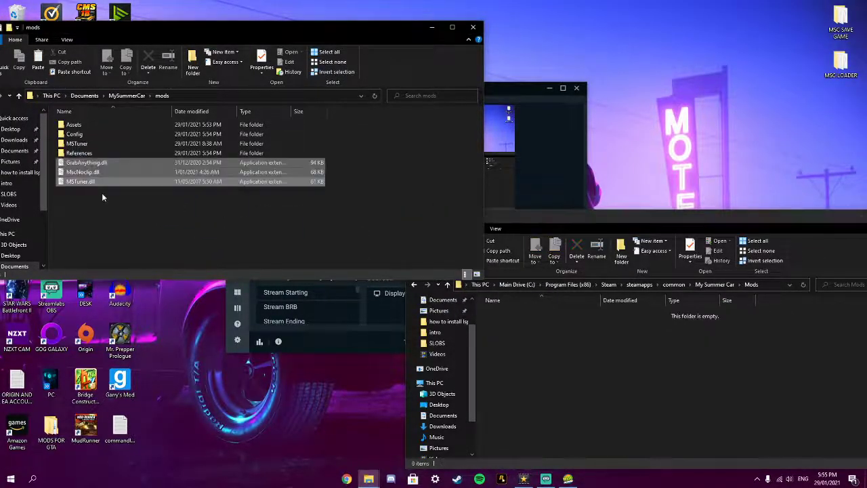
{"action": "left_click", "coordinate": [363, 193]}
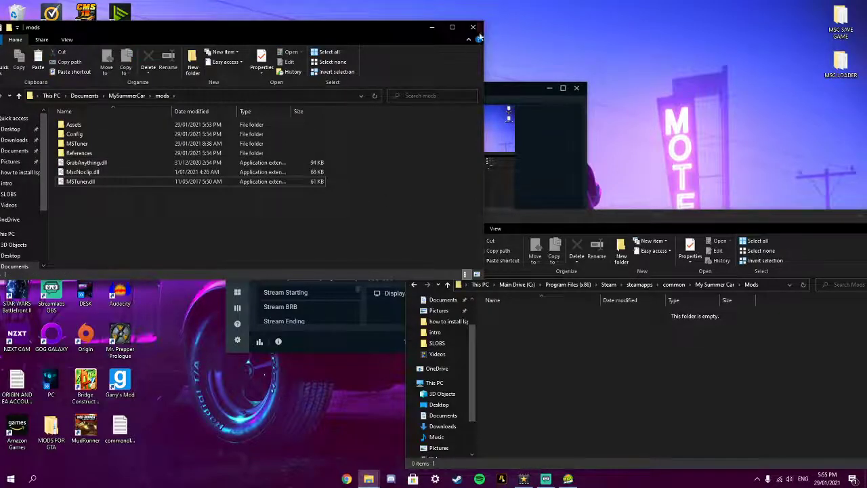
{"action": "left_click", "coordinate": [473, 27]}
{"action": "left_click_drag", "start_coordinate": [651, 214], "coordinate": [505, 212]}
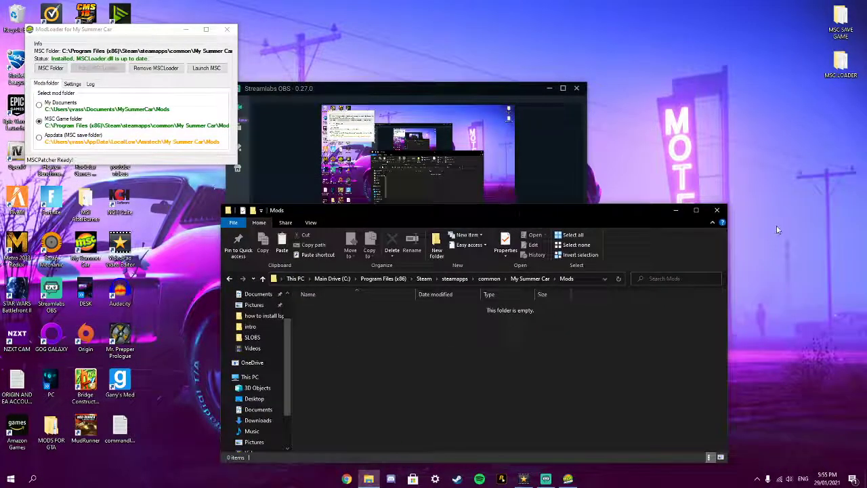
{"action": "left_click", "coordinate": [718, 211]}
- Launch My Summer Car from MSCPatcher, acknowledge the early access notice and continue the saved game
{"action": "left_click", "coordinate": [207, 68]}
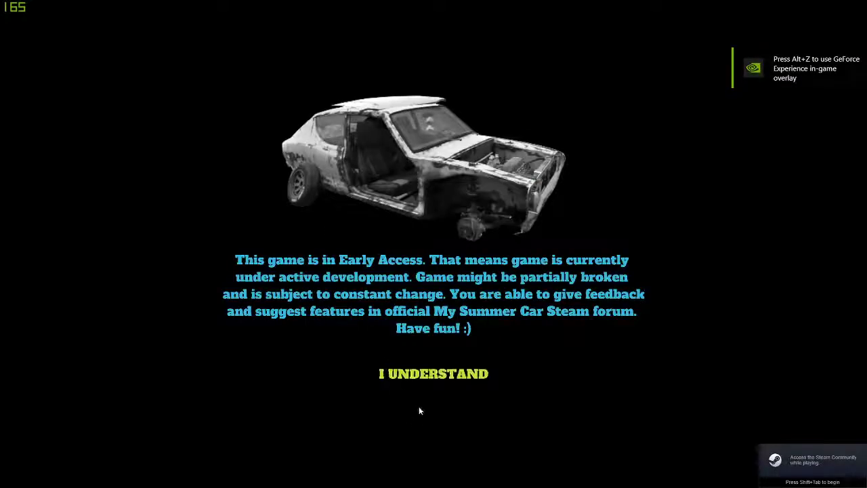
{"action": "left_click", "coordinate": [423, 380]}
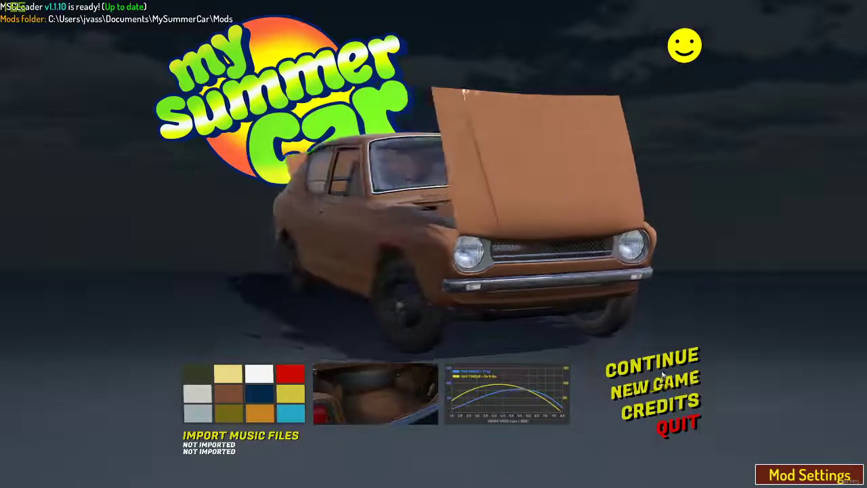
{"action": "left_click", "coordinate": [655, 364]}
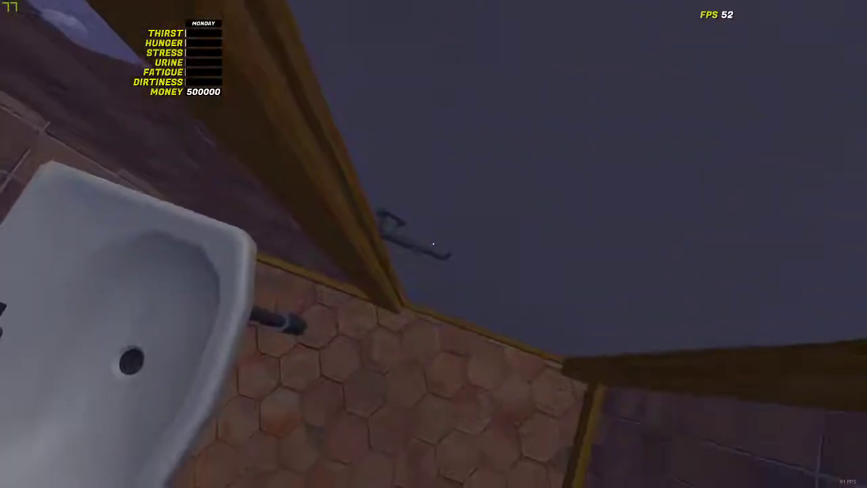
- Walk out of the house into the yard and bring up the MSTuner and GrabAnything mod windows in the game
{"action": "key", "text": "w"}
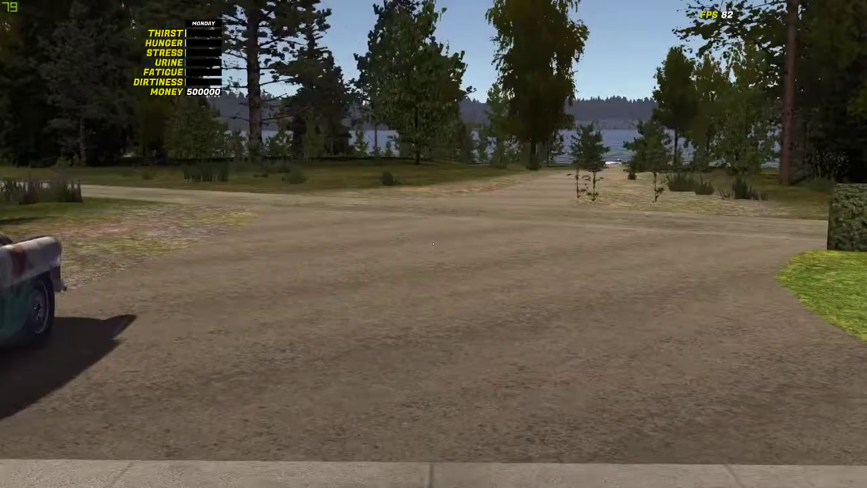
{"action": "key", "text": "Escape"}
{"action": "key", "text": "s"}
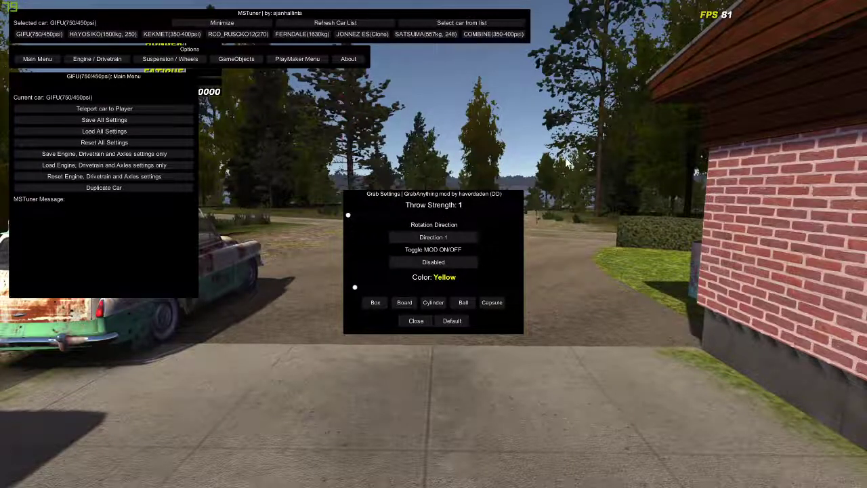
- Pause the game with the mod windows still open, quit the session and confirm leaving it
{"action": "key", "text": "Escape"}
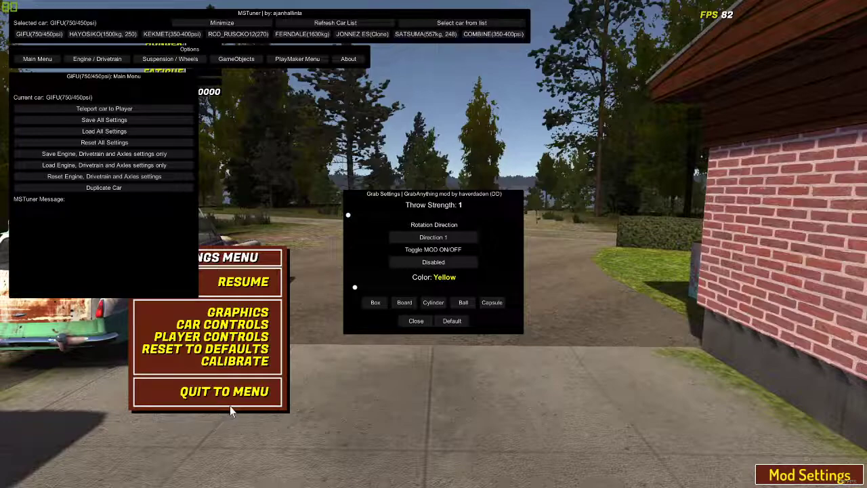
{"action": "left_click", "coordinate": [227, 393]}
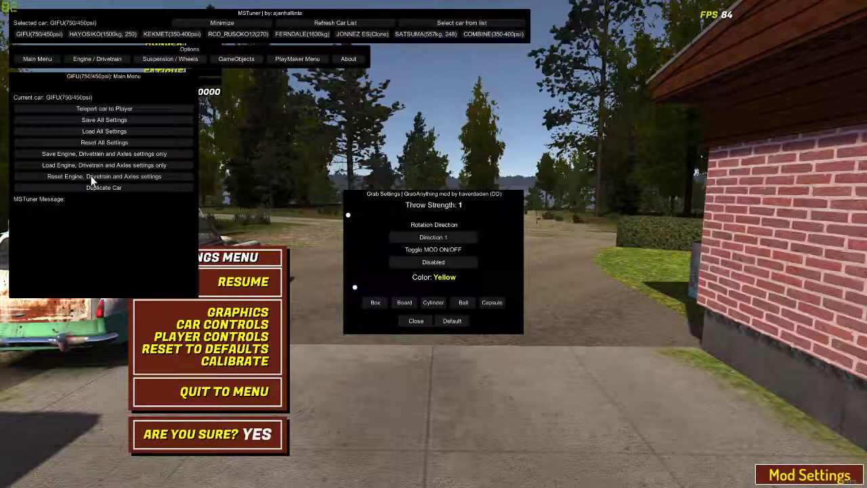
{"action": "left_click", "coordinate": [231, 391]}
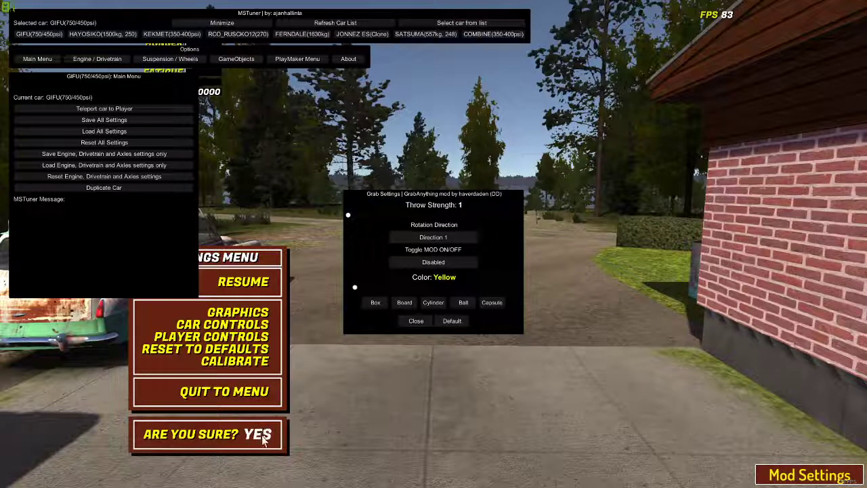
{"action": "left_click", "coordinate": [263, 435]}
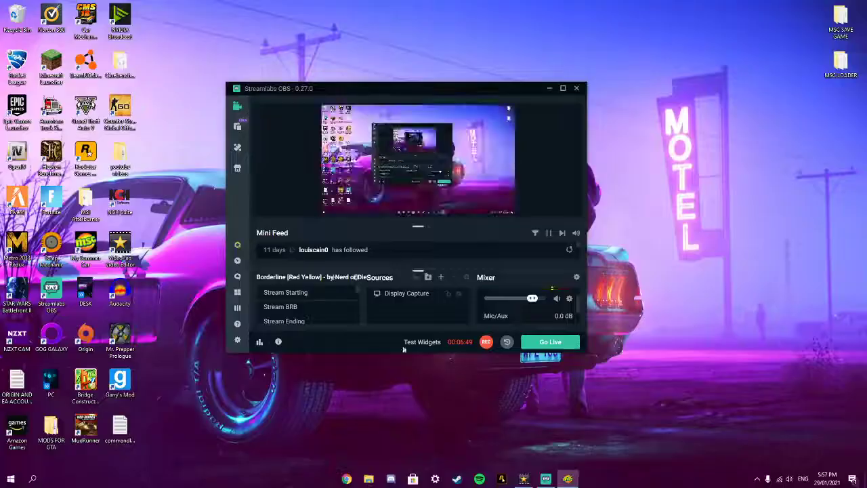